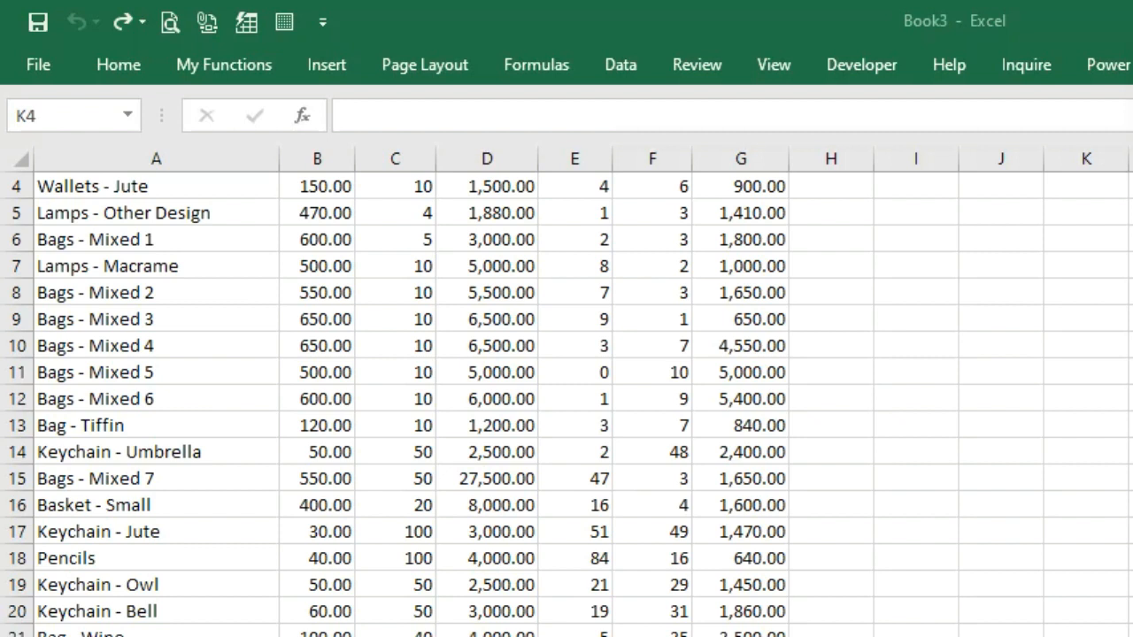
# Review the Pencil Pouches row and the Total Value formula in D2 without changing it
pyautogui.scroll(1, 901, 192)
pyautogui.click(901, 191)
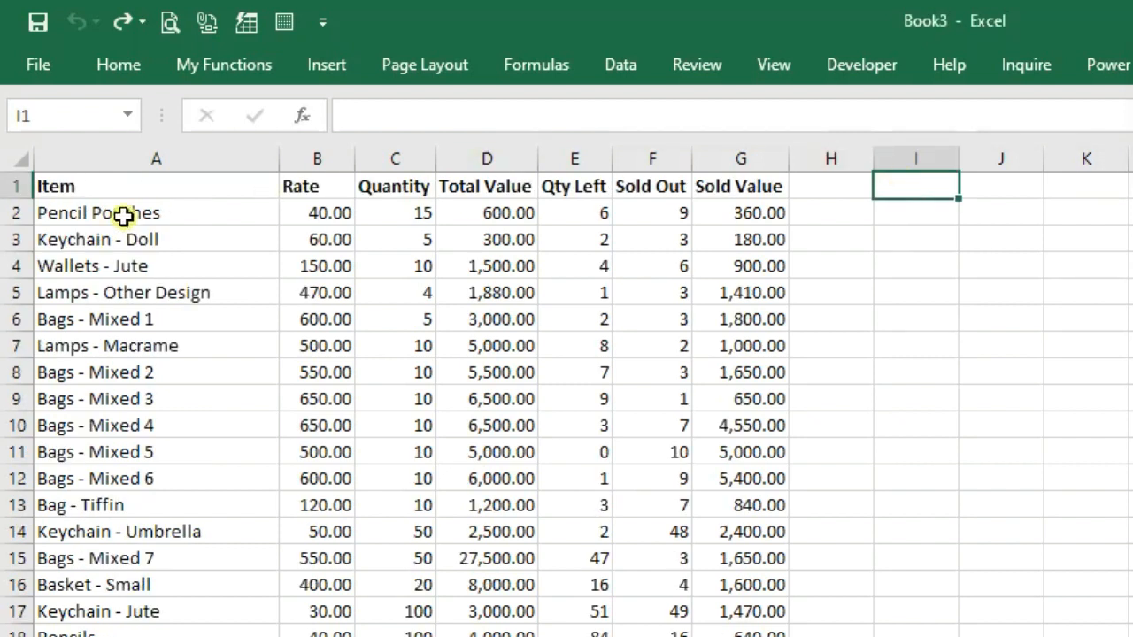
pyautogui.click(251, 188)
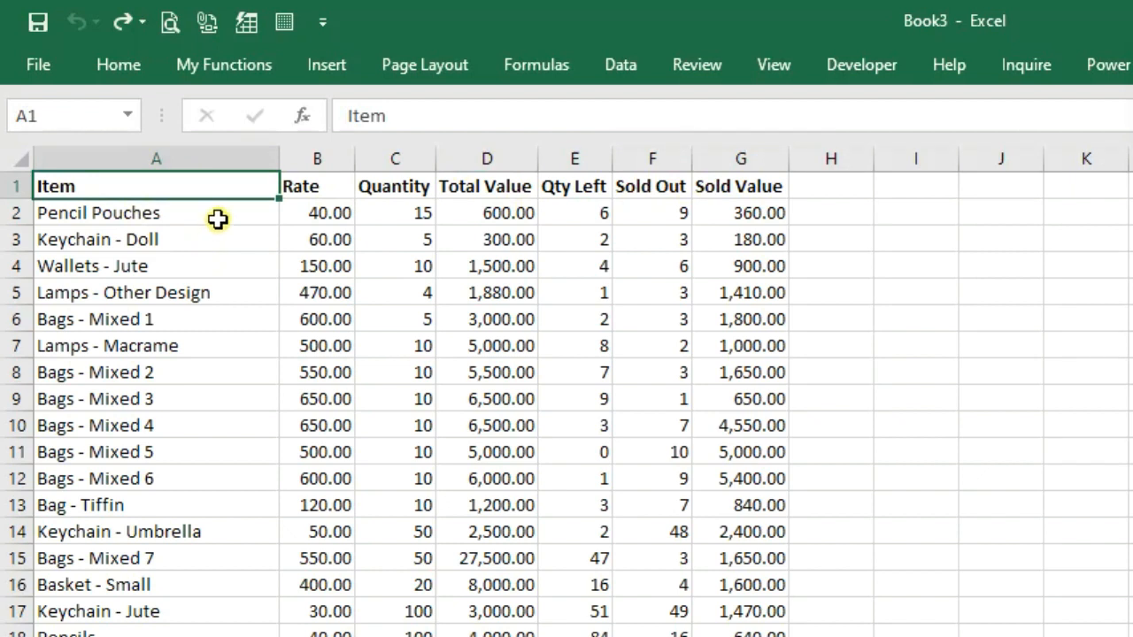
pyautogui.click(566, 209)
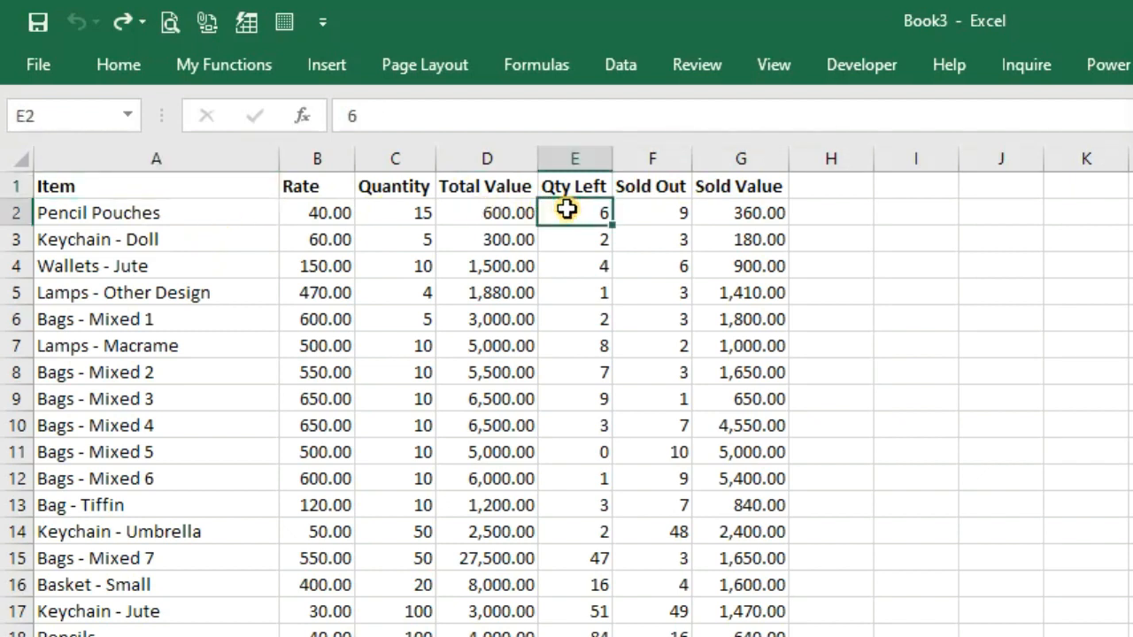
pyautogui.click(239, 220)
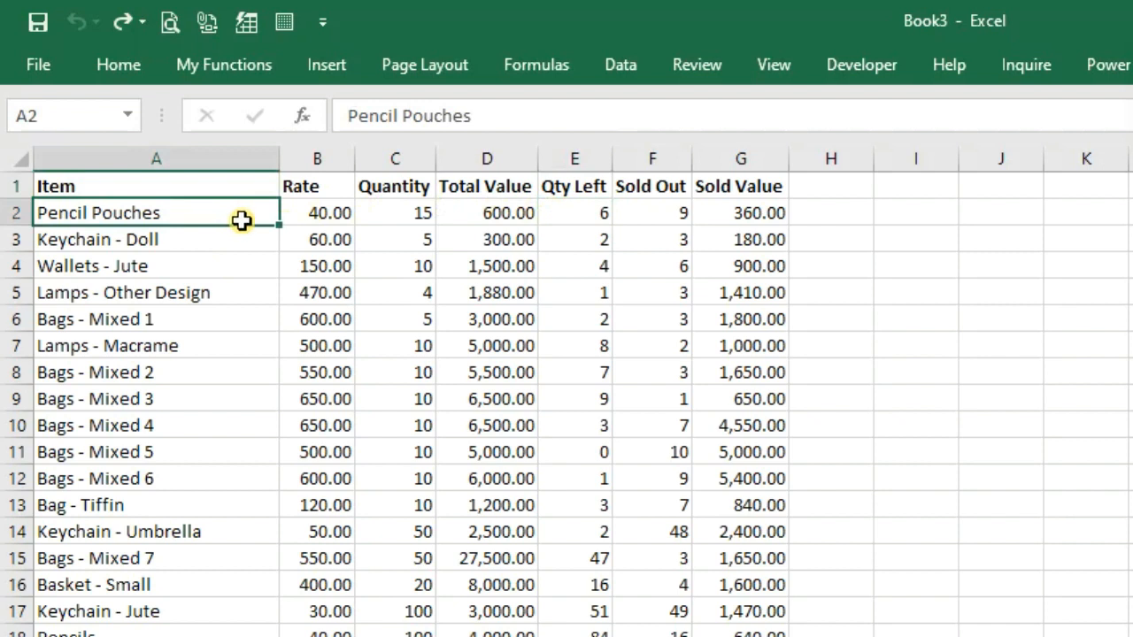
pyautogui.click(296, 213)
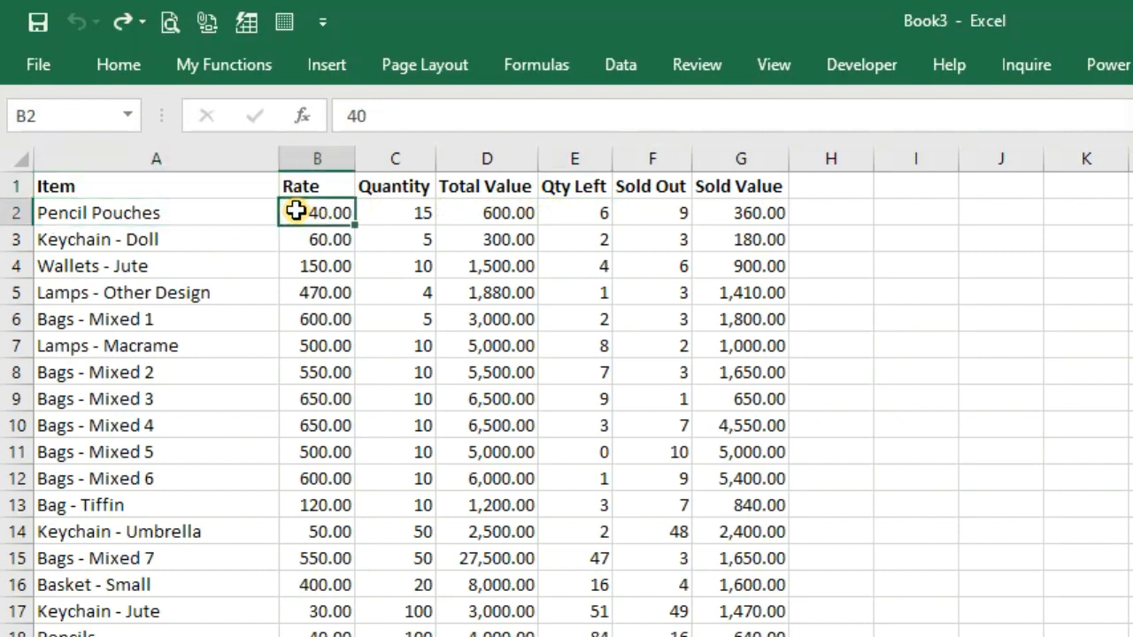
pyautogui.click(393, 211)
pyautogui.click(466, 213)
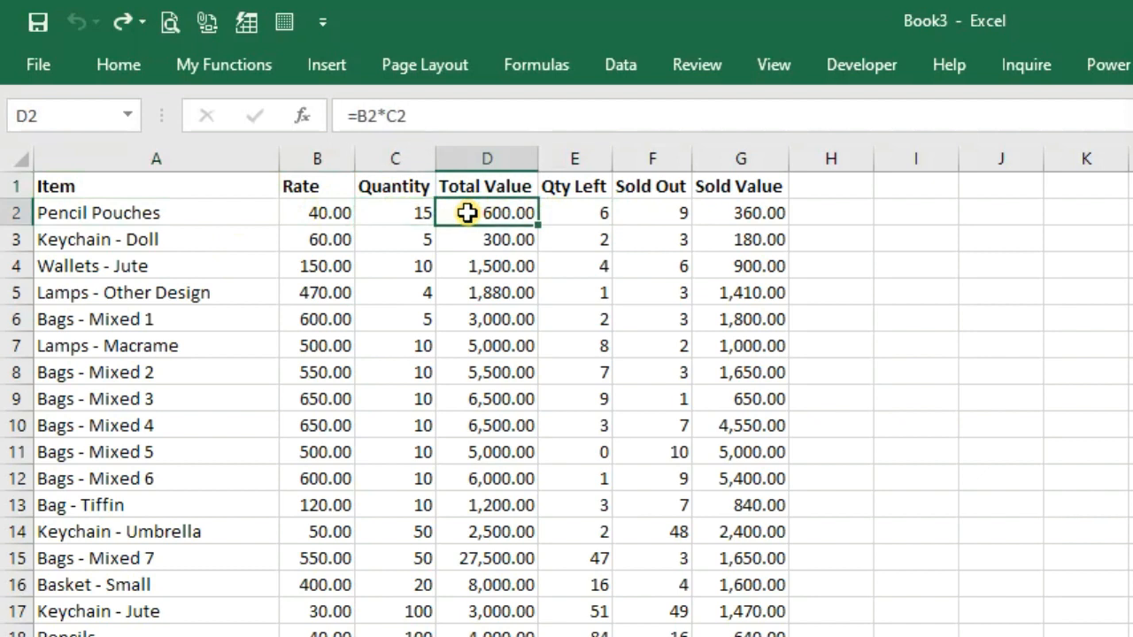
pyautogui.doubleClick(467, 212)
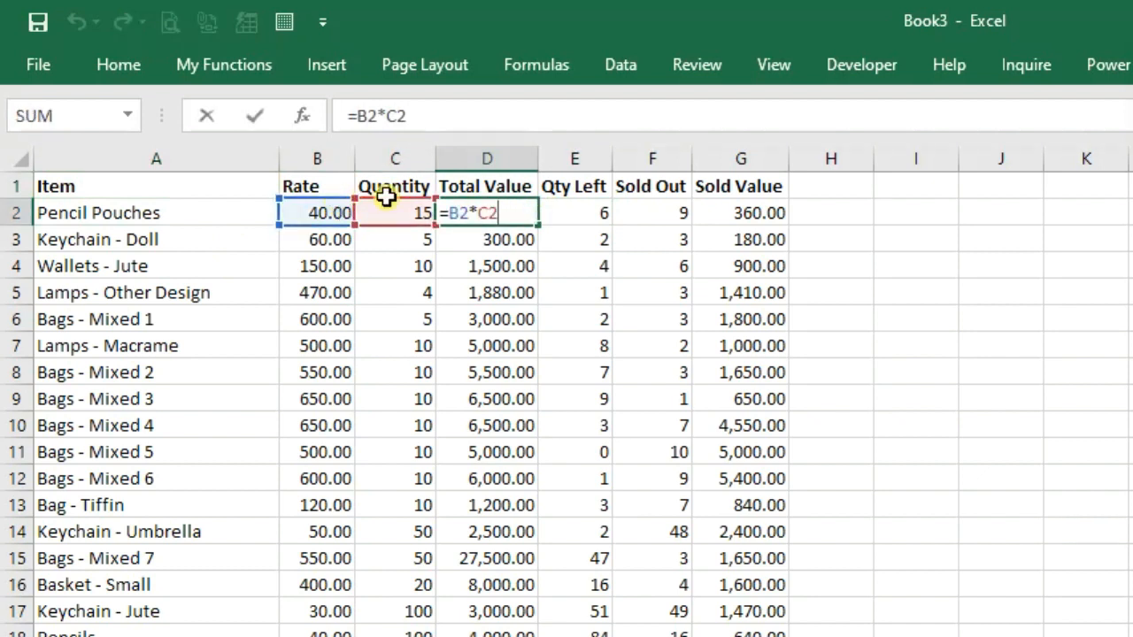
pyautogui.press('Escape')
# Inspect the Sold Out formula in F2 and the Sold Value formula in G2, leaving both unchanged
pyautogui.click(557, 211)
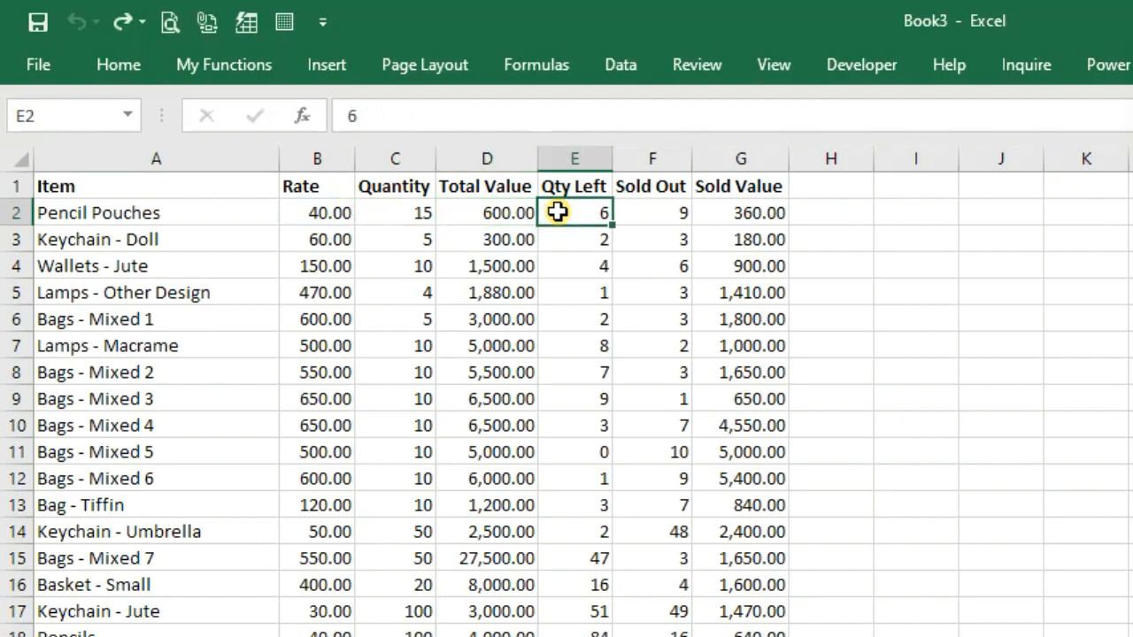
pyautogui.click(651, 213)
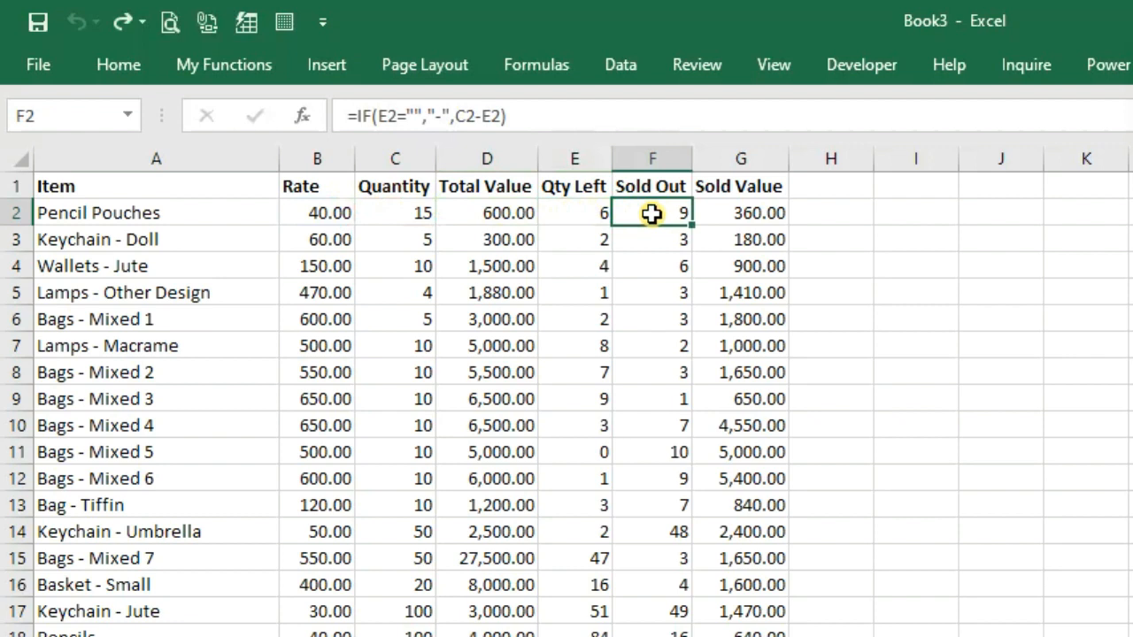
pyautogui.doubleClick(652, 213)
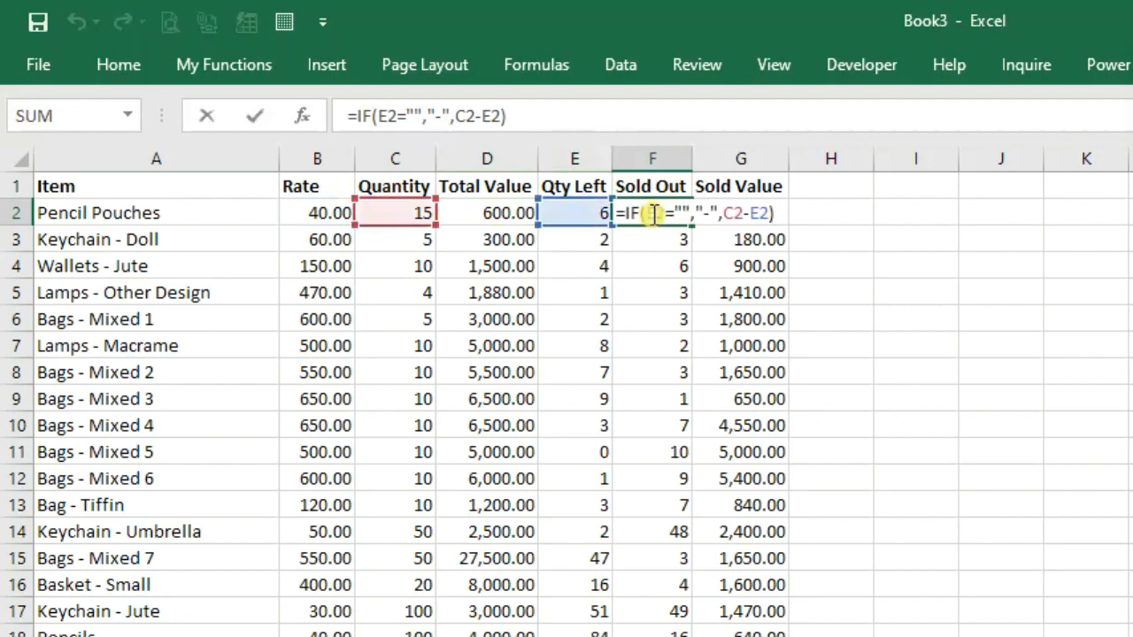
pyautogui.press('Escape')
pyautogui.press('Right')
pyautogui.press('F2')
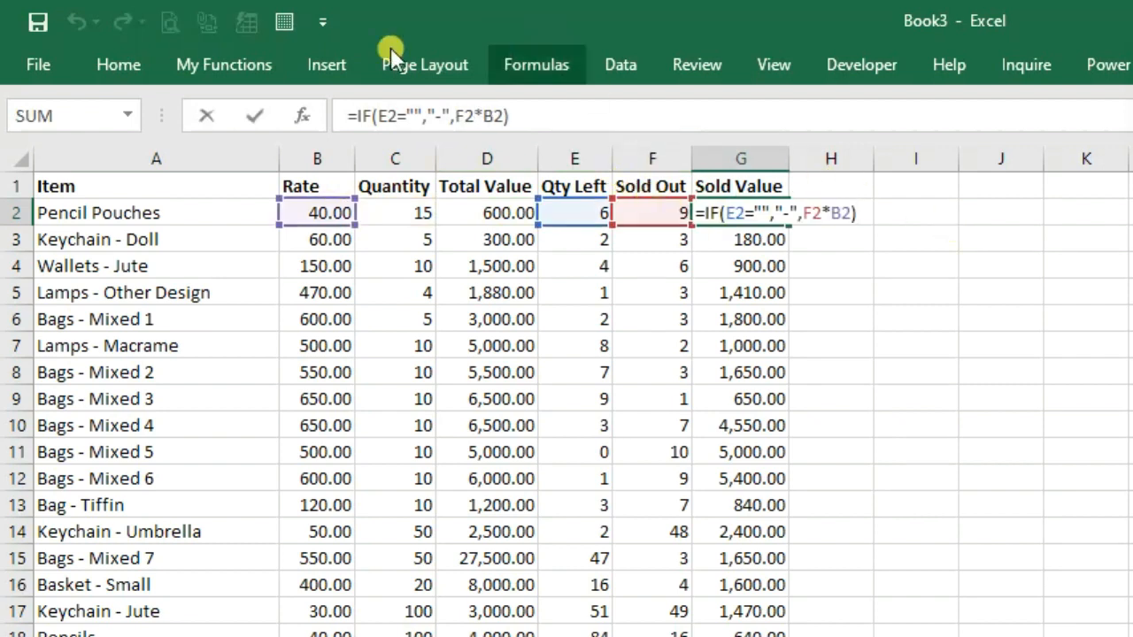
pyautogui.press('Escape')
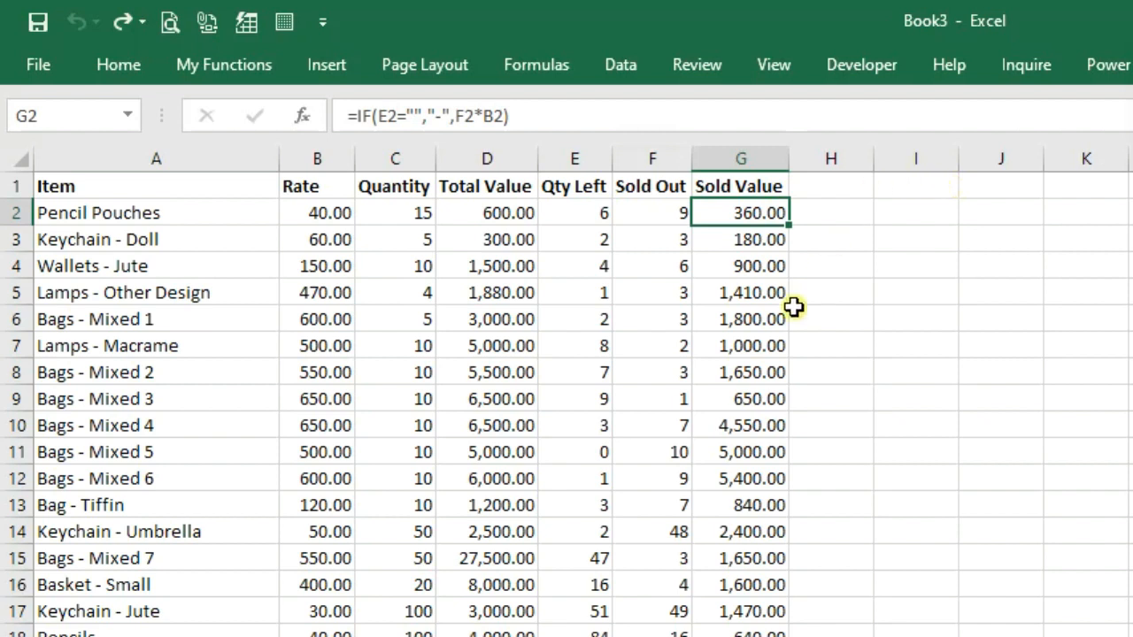
# Check the row 34 TOTAL sums for Rate, Quantity, Total Value and Qty Left
pyautogui.scroll(-2, 836, 307)
pyautogui.scroll(-6, 837, 307)
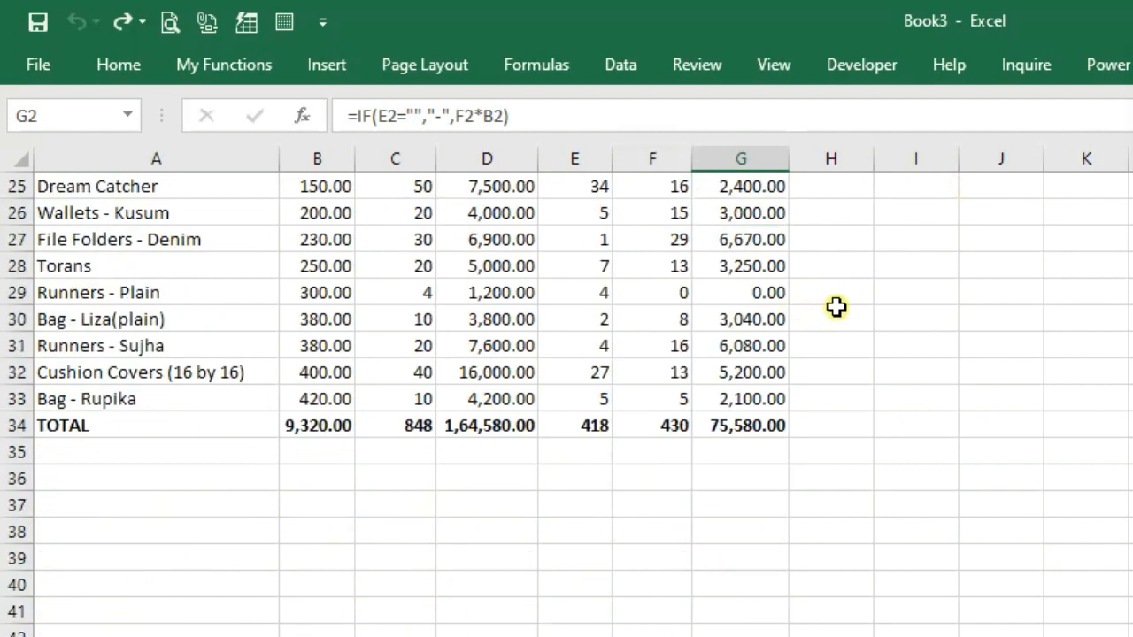
pyautogui.click(320, 425)
pyautogui.click(390, 425)
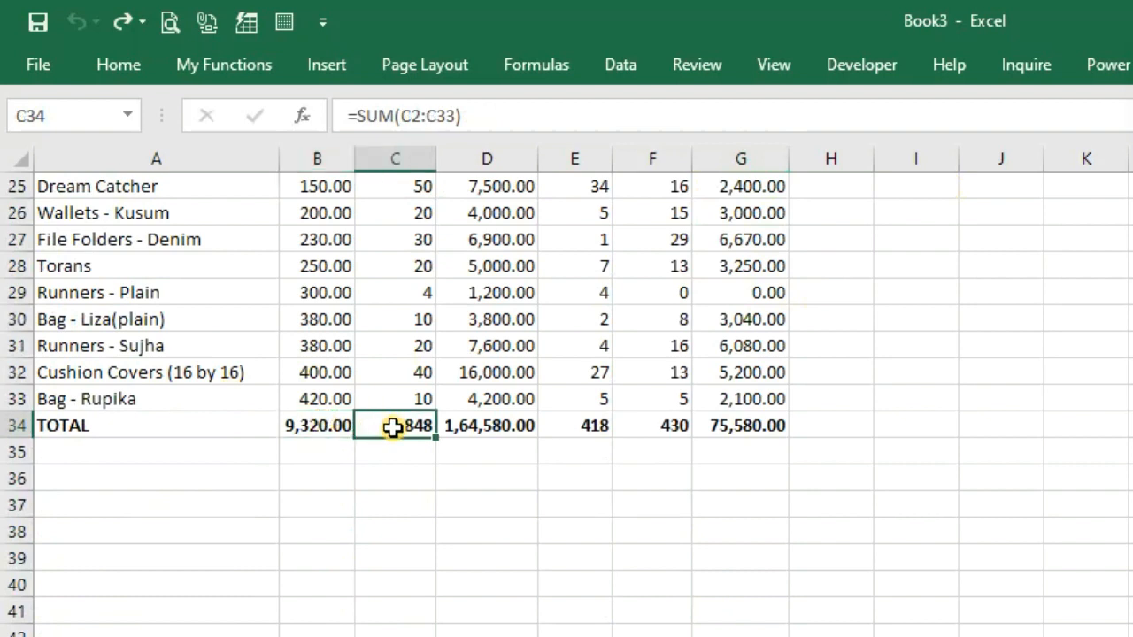
pyautogui.click(482, 426)
pyautogui.click(575, 426)
pyautogui.click(389, 425)
pyautogui.click(318, 424)
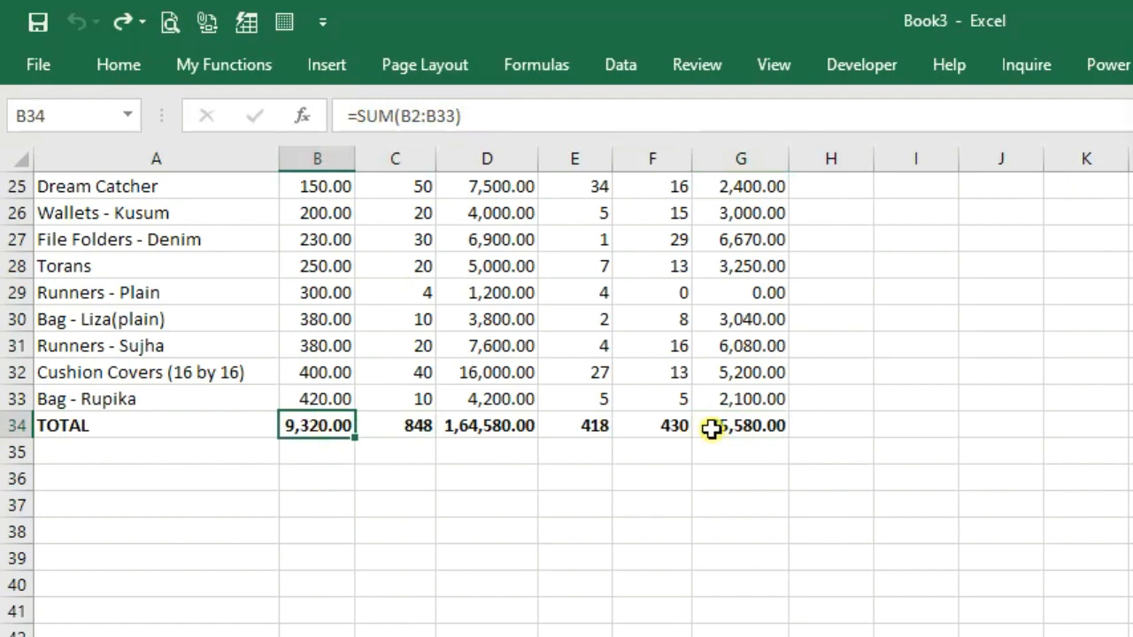
pyautogui.scroll(8, 712, 428)
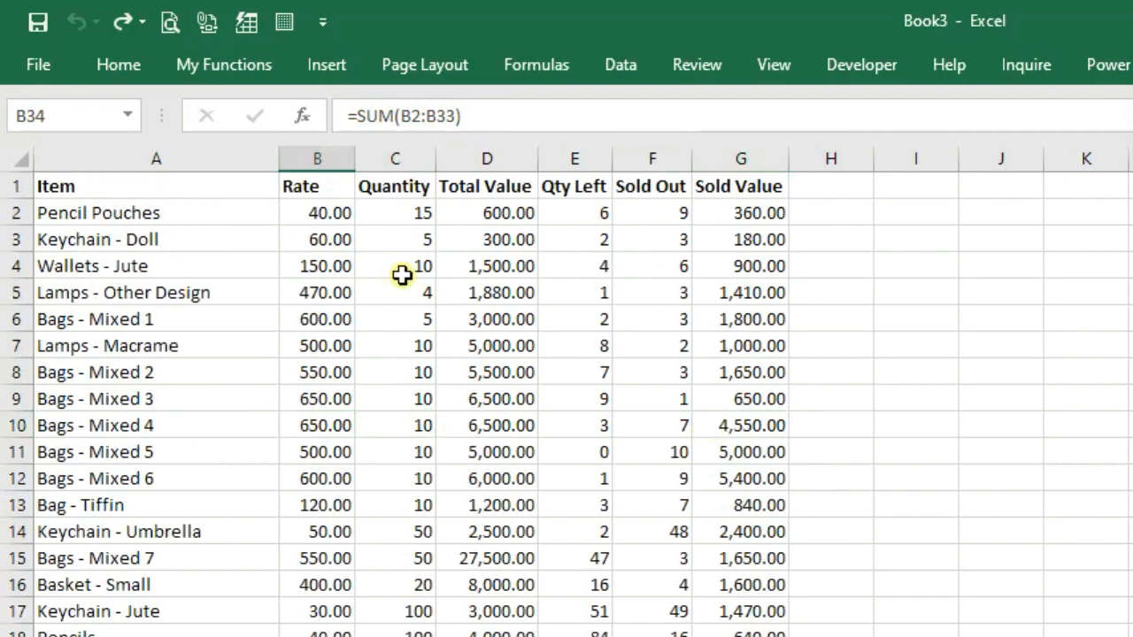
pyautogui.click(241, 187)
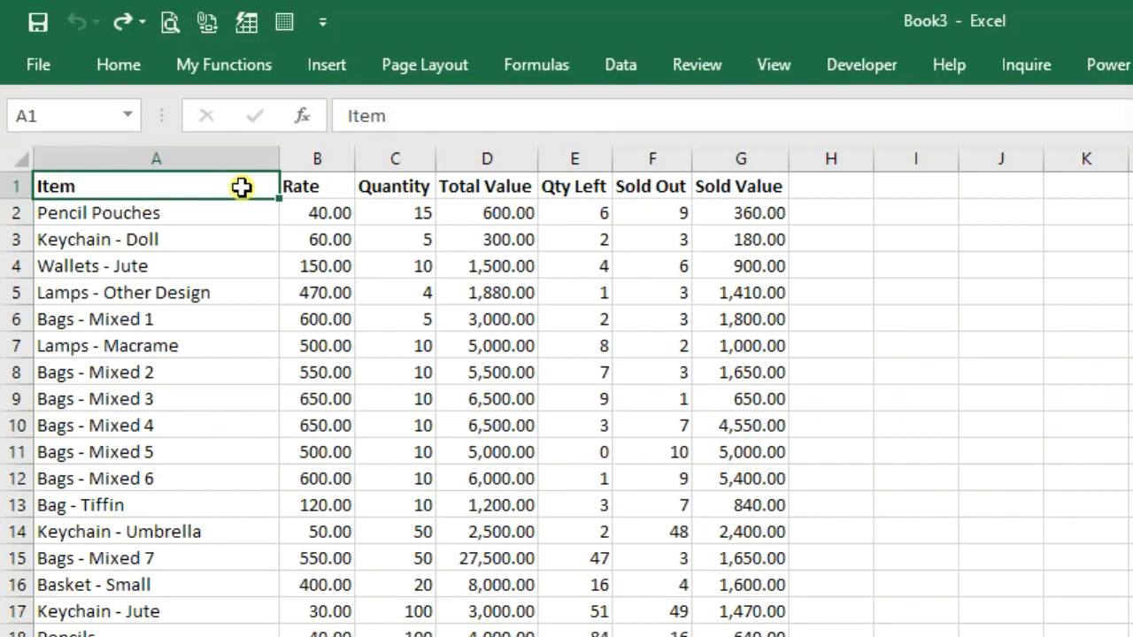
# Select the Qty Left range E2:E33
pyautogui.moveTo(556, 206); pyautogui.dragTo(590, 576)
pyautogui.click(589, 575)
pyautogui.scroll(-5, 589, 576)
pyautogui.scroll(-1, 589, 575)
pyautogui.scroll(6, 590, 575)
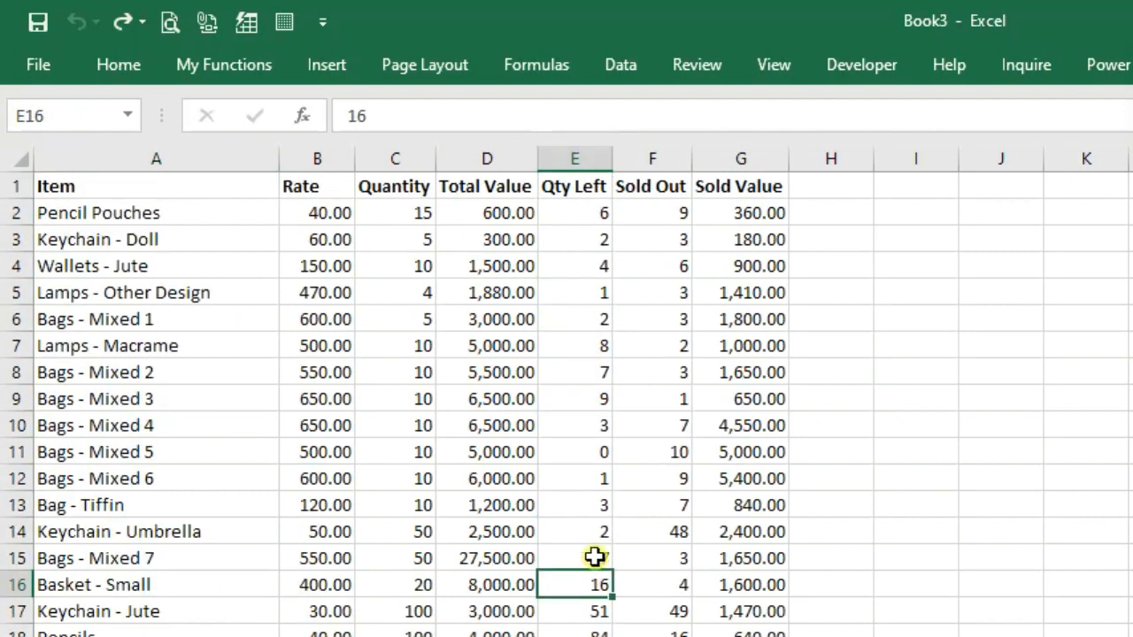
pyautogui.click(580, 219)
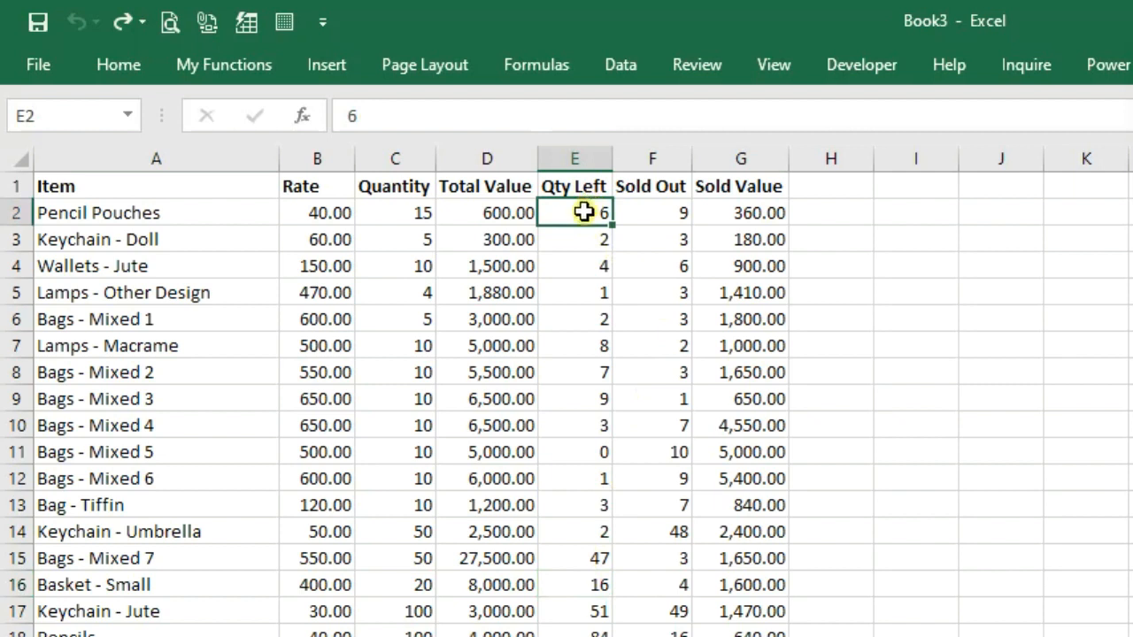
pyautogui.scroll(-9, 584, 211)
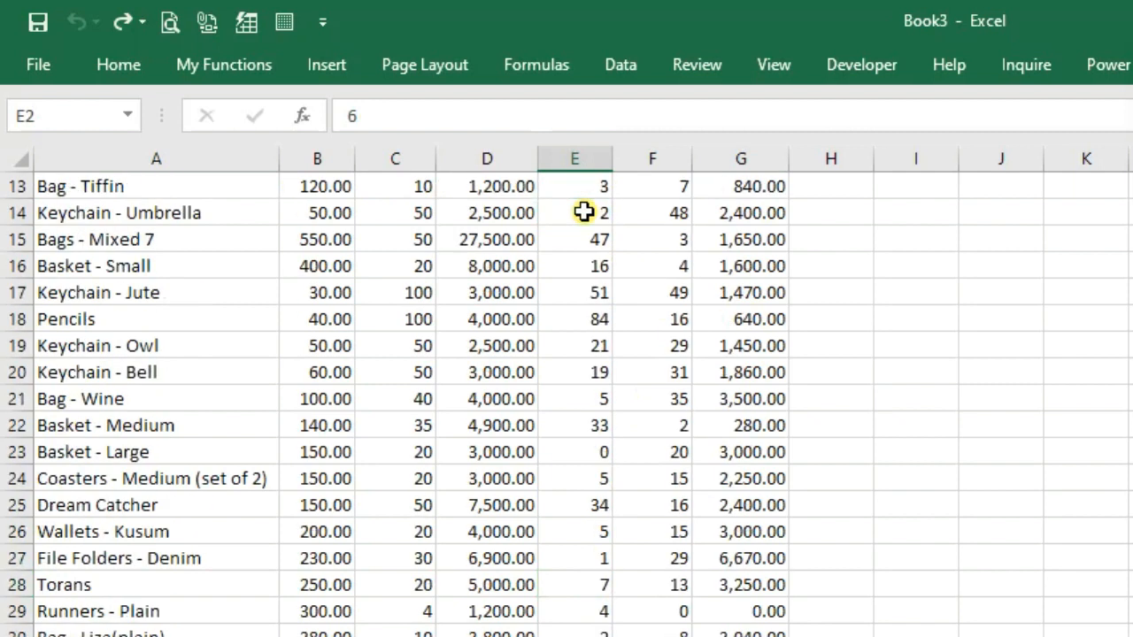
pyautogui.keyDown('shift'); pyautogui.click(566, 309); pyautogui.keyUp('shift')
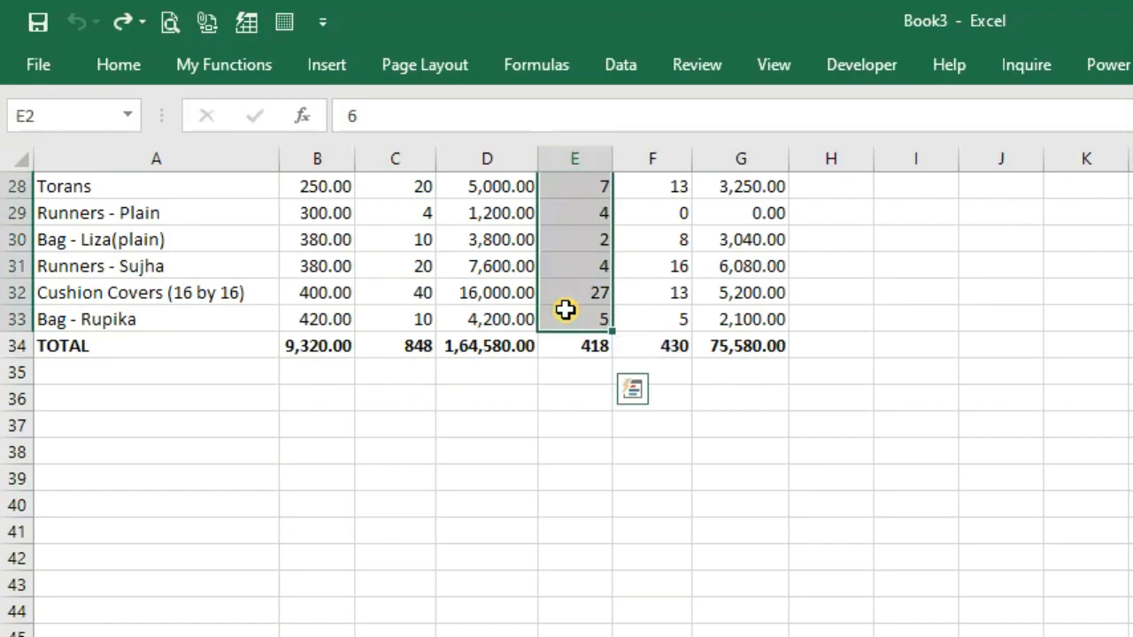
pyautogui.scroll(9, 565, 309)
# Delete the Qty Left values in E2:E33 and return to cell A1
pyautogui.press('Delete')
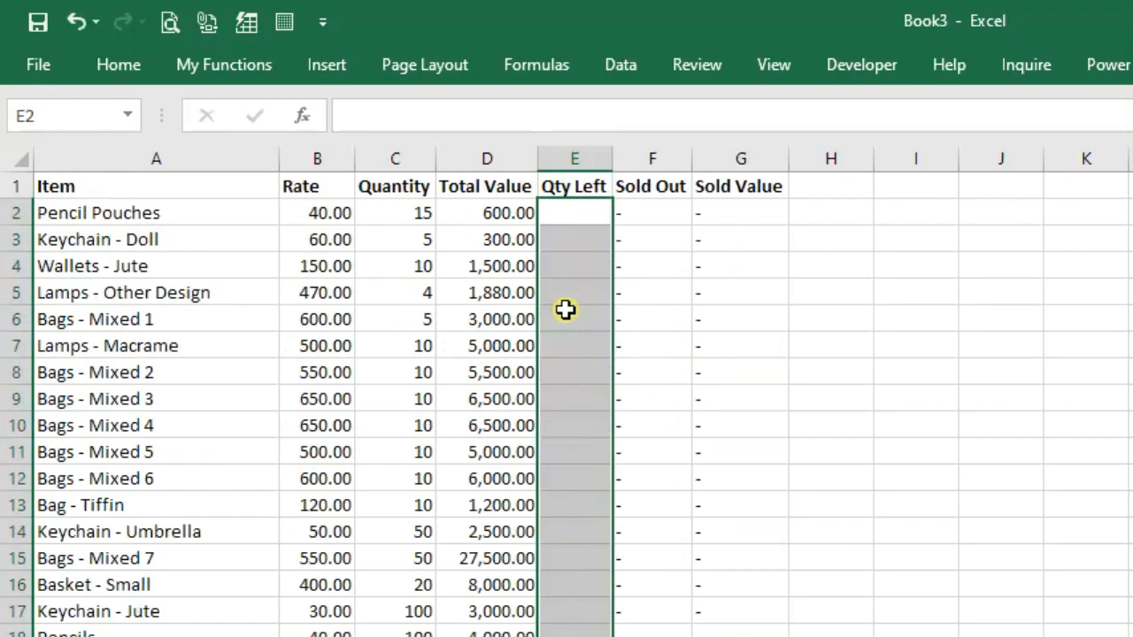
pyautogui.click(587, 213)
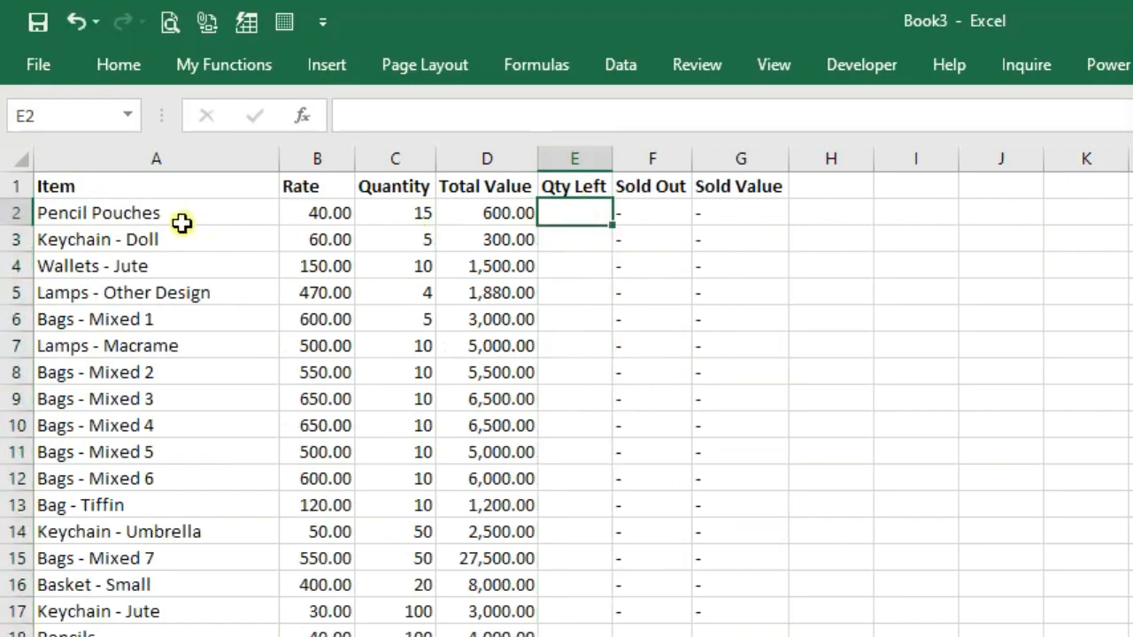
pyautogui.click(169, 184)
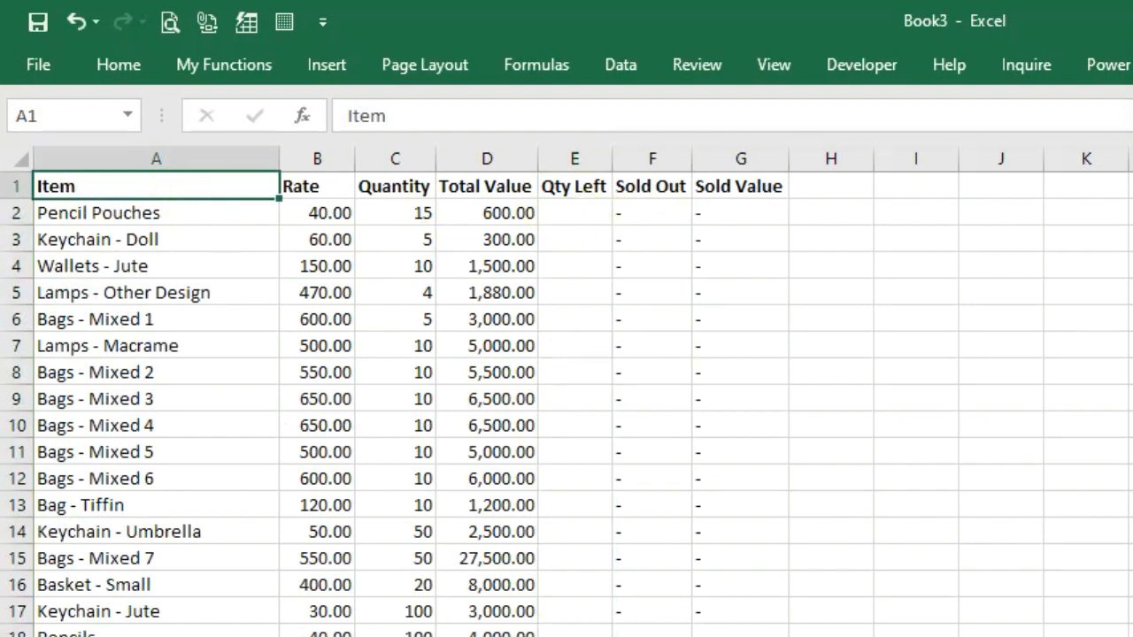
# Select the table from A1 to column G through the data rows, excluding the Qty Left entries, and open Format Cells
pyautogui.keyDown('shift'); pyautogui.click(762, 185); pyautogui.keyUp('shift')
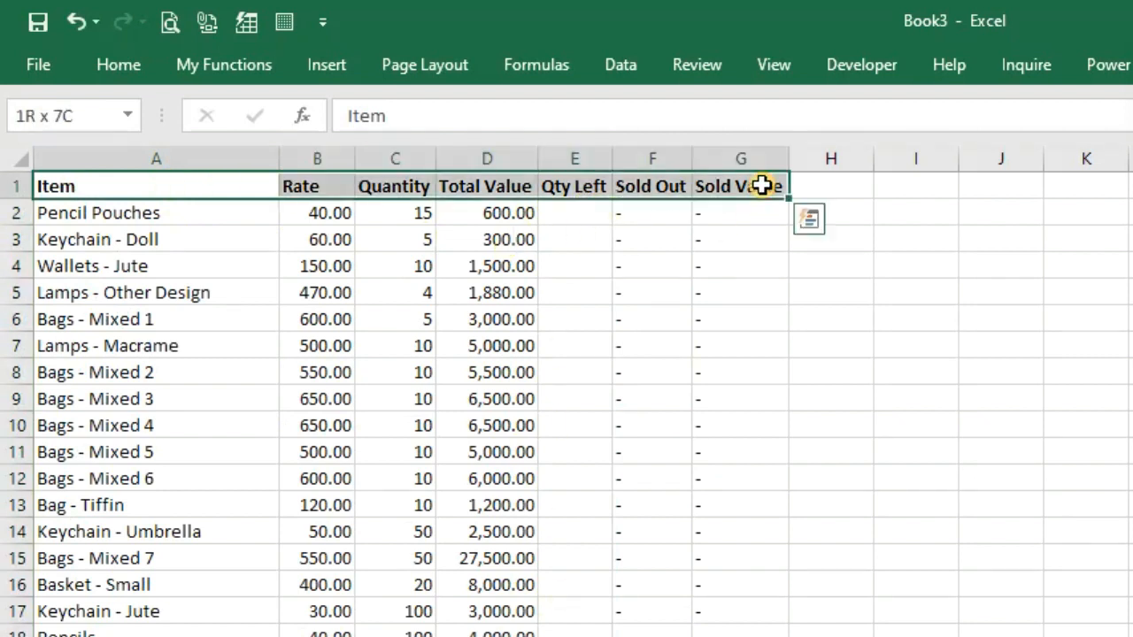
pyautogui.hotkey('ctrl', 'shift', 'Down')
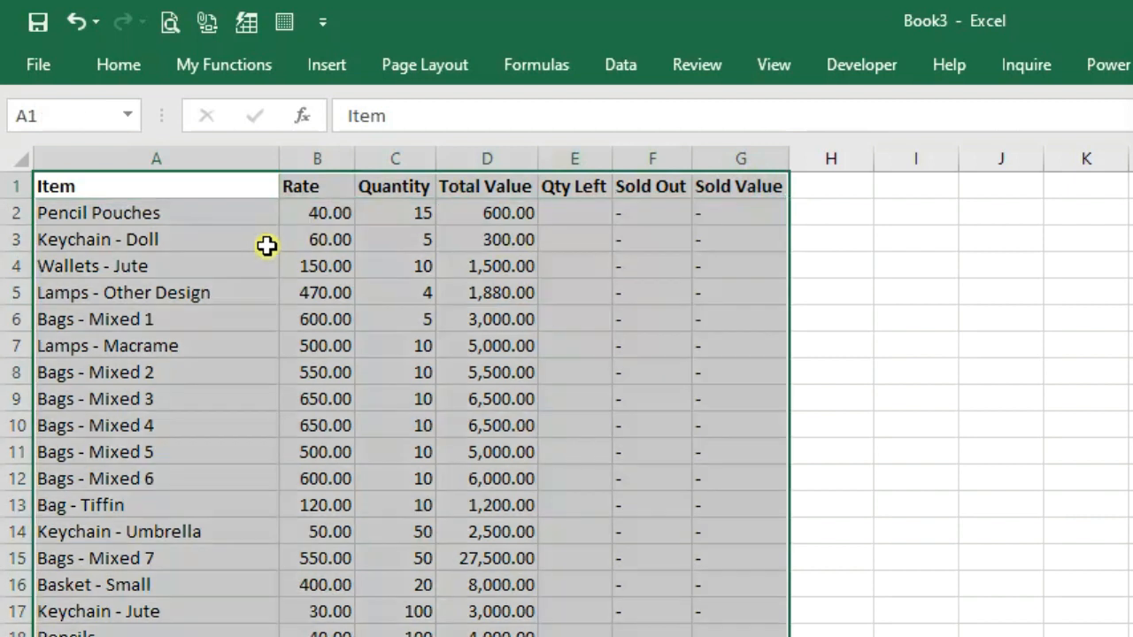
pyautogui.moveTo(579, 218); pyautogui.dragTo(584, 636)
pyautogui.scroll(-6, 579, 472)
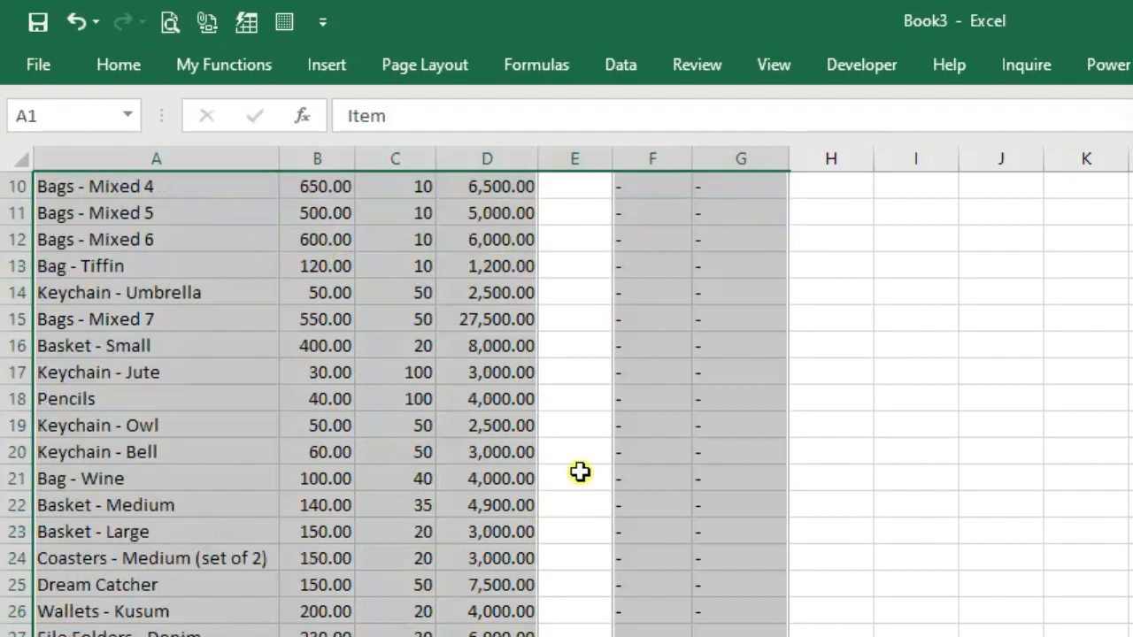
pyautogui.scroll(6, 580, 472)
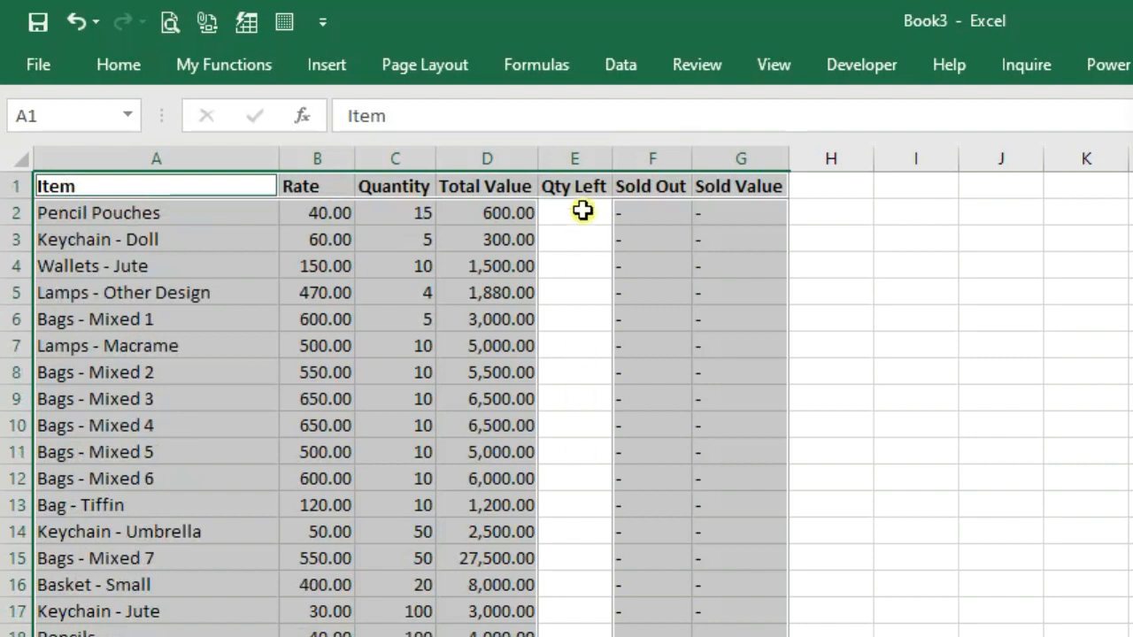
pyautogui.hotkey('ctrl', '1')
pyautogui.moveTo(991, 409); pyautogui.dragTo(494, 171)
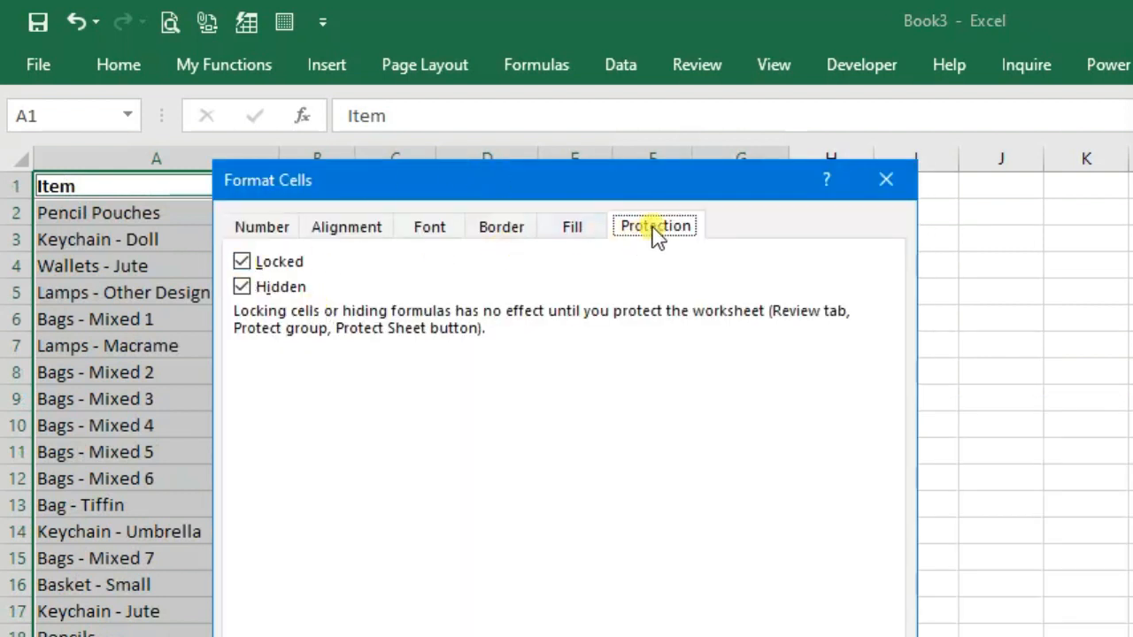
# Apply Locked and Hidden protection to the selected cells and open Review > Protect Sheet
pyautogui.moveTo(653, 177); pyautogui.dragTo(643, 47)
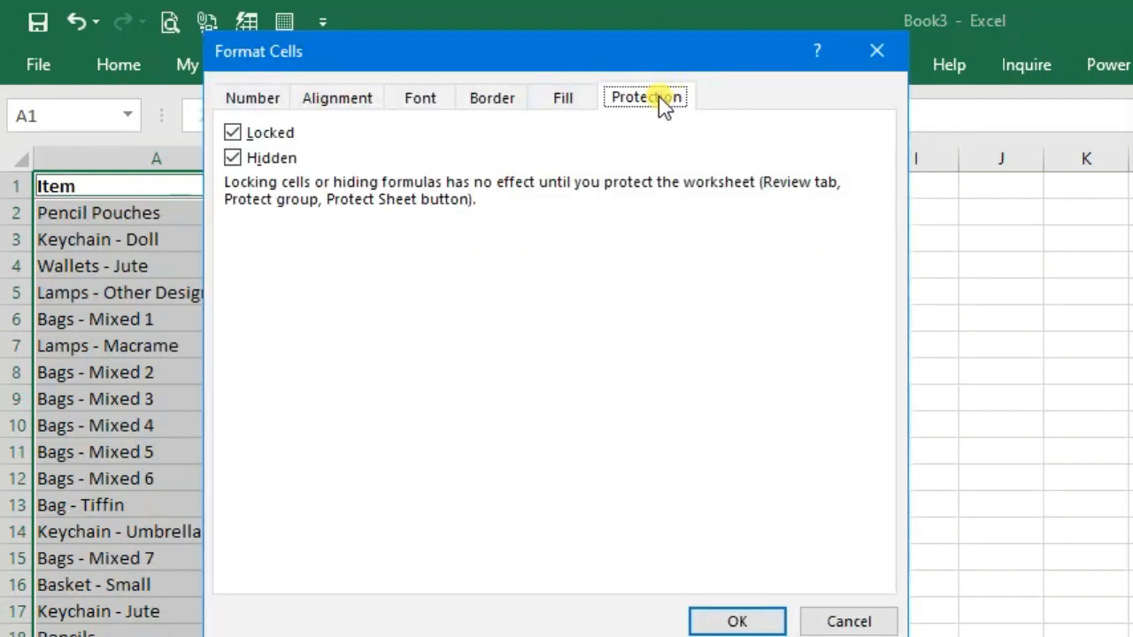
pyautogui.click(233, 132)
pyautogui.click(235, 160)
pyautogui.click(232, 131)
pyautogui.click(234, 159)
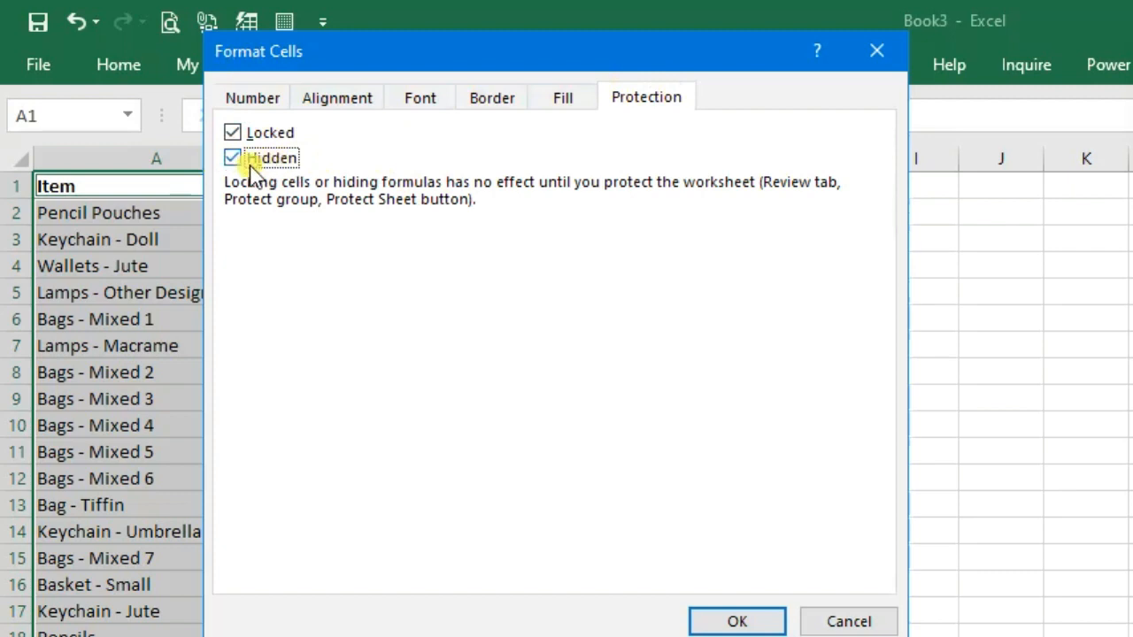
pyautogui.click(734, 622)
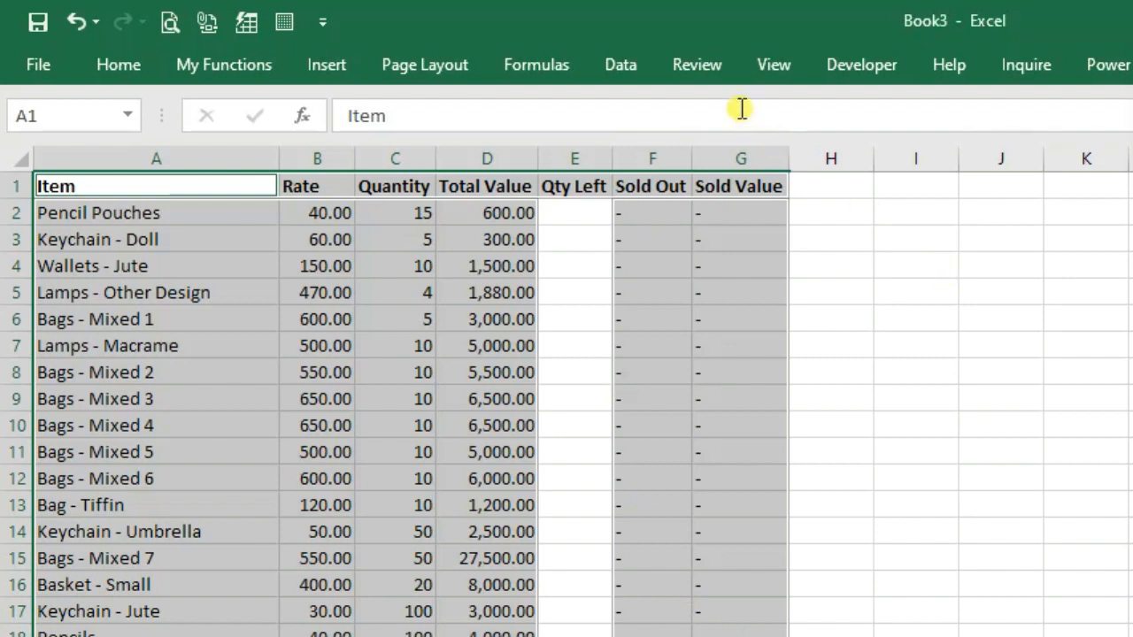
pyautogui.click(695, 65)
pyautogui.click(974, 157)
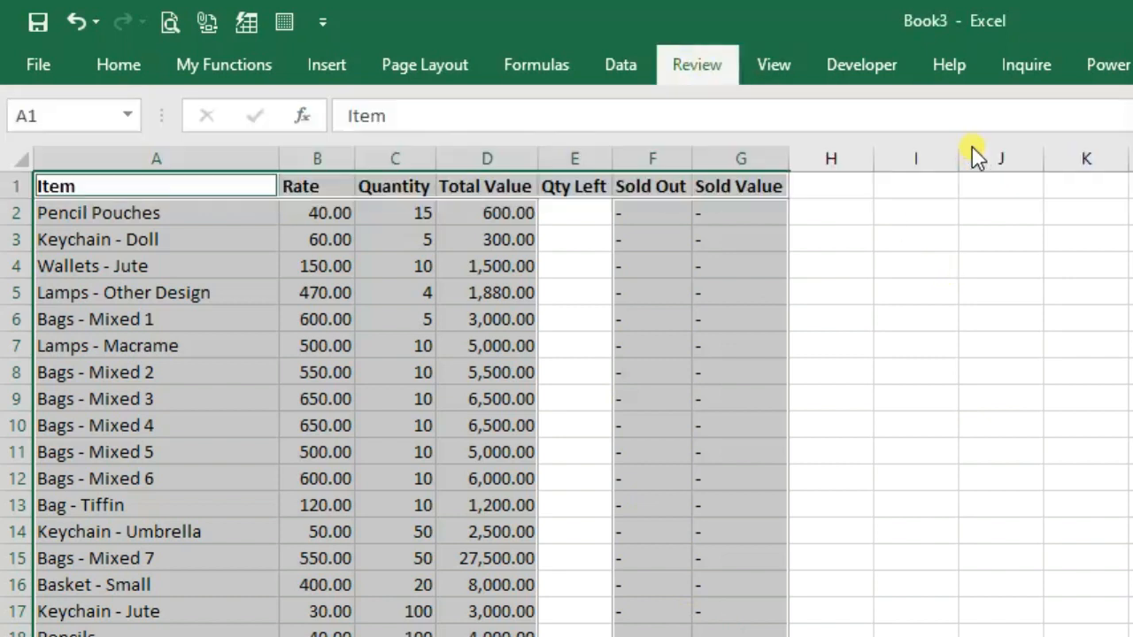
# Protect the sheet with a password, entering it and then confirming it
pyautogui.write('1234')
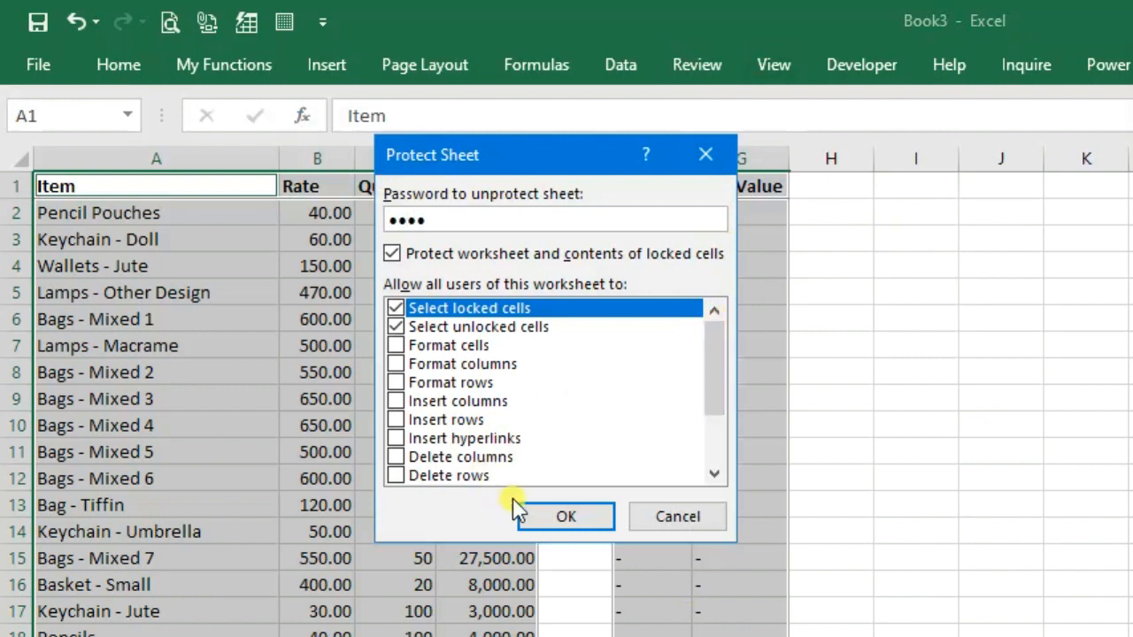
pyautogui.click(561, 518)
pyautogui.write('1234')
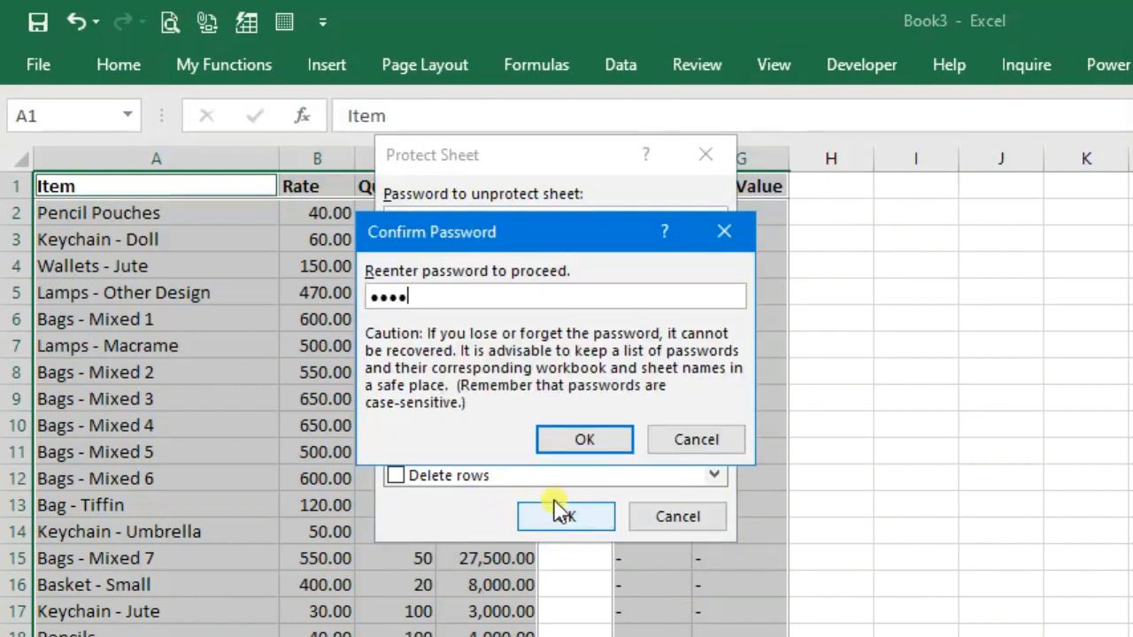
pyautogui.click(580, 442)
# Verify the row 2 formulas in D2, F2 and G2 are hidden from the formula bar
pyautogui.click(660, 218)
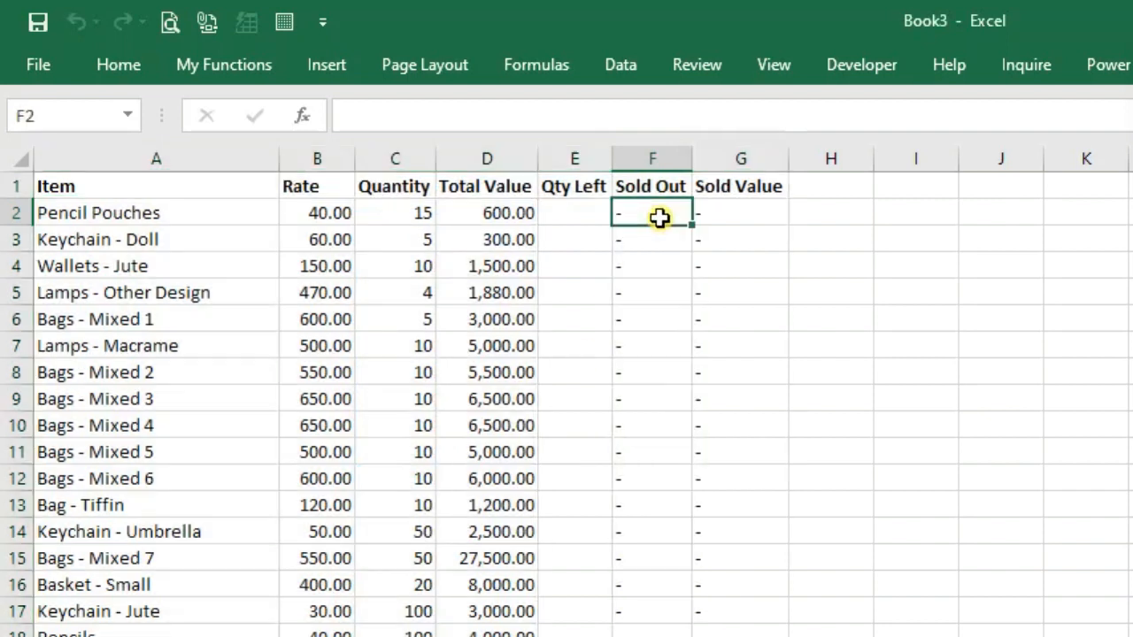
pyautogui.click(495, 212)
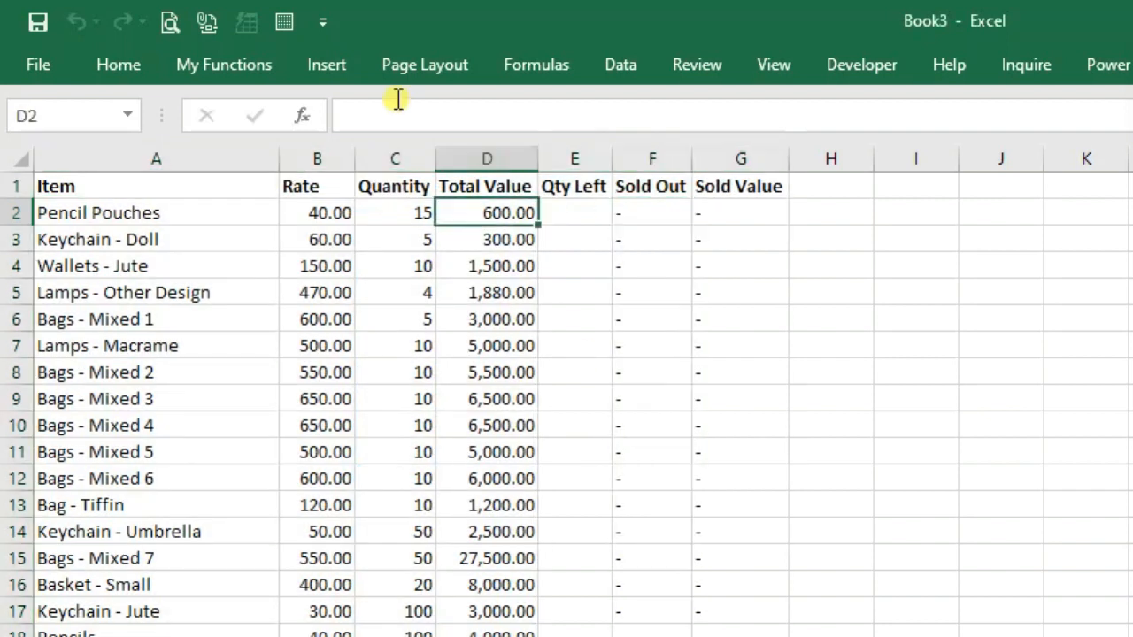
pyautogui.click(389, 221)
pyautogui.click(468, 214)
pyautogui.click(561, 209)
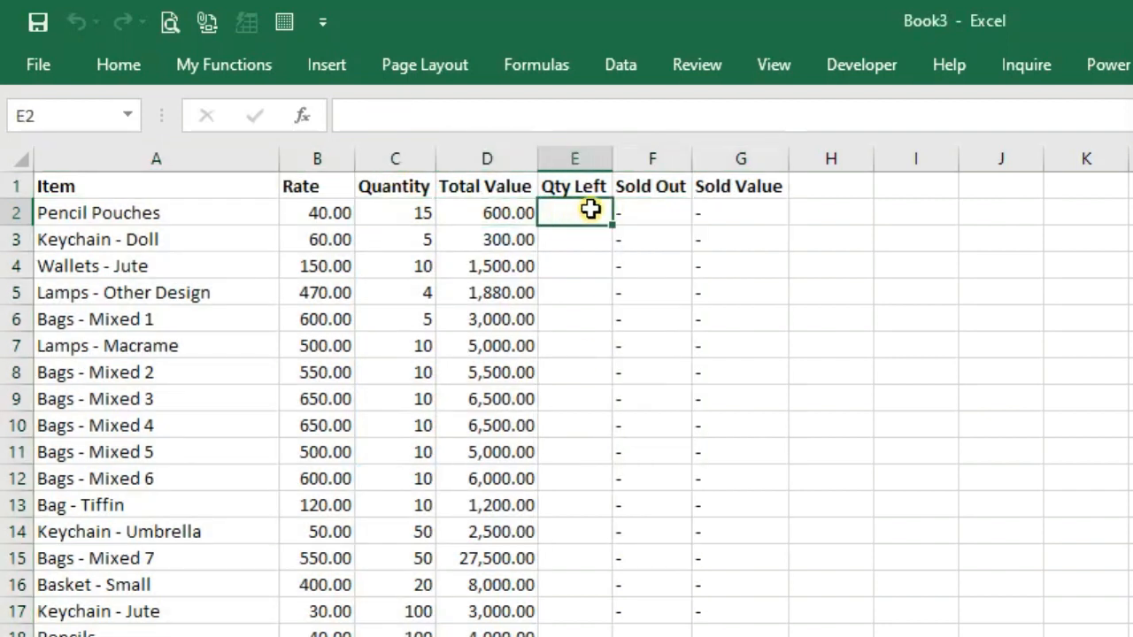
pyautogui.click(653, 210)
pyautogui.click(735, 209)
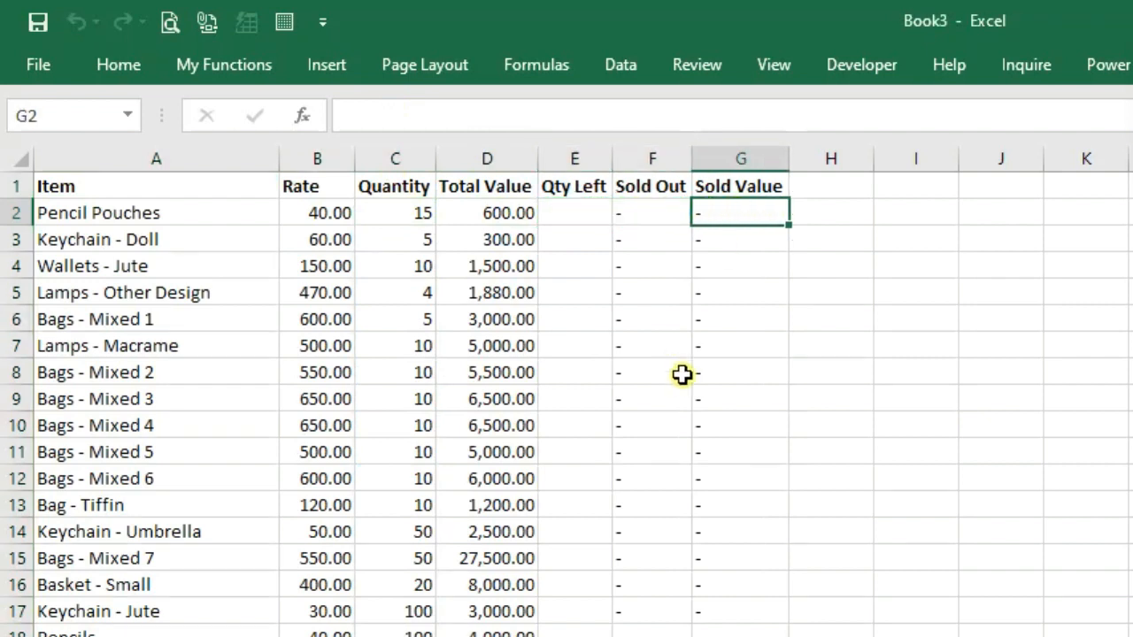
# Verify the TOTAL row formulas, from Rate to Sold Value, are hidden
pyautogui.scroll(-10, 682, 374)
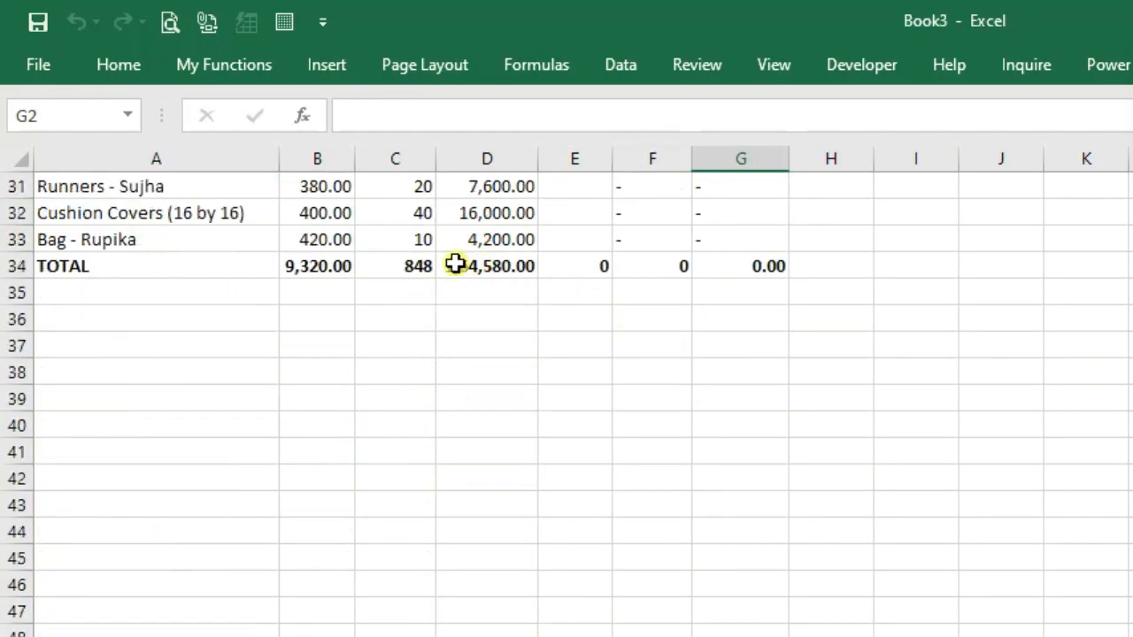
pyautogui.click(308, 262)
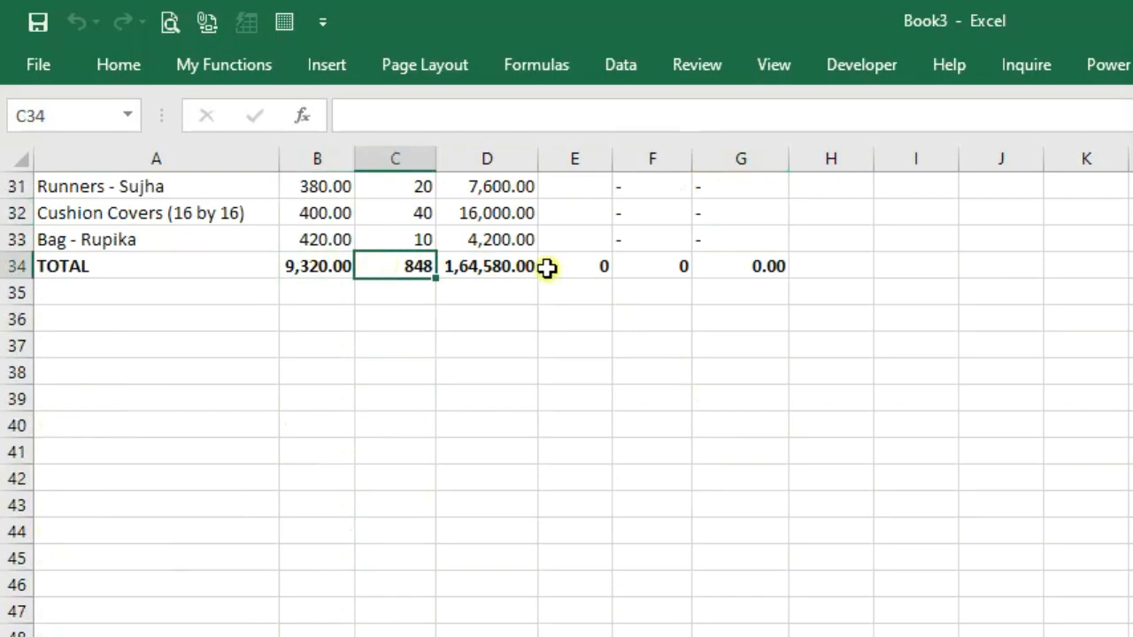
pyautogui.click(522, 266)
pyautogui.click(592, 265)
pyautogui.click(659, 265)
pyautogui.click(716, 264)
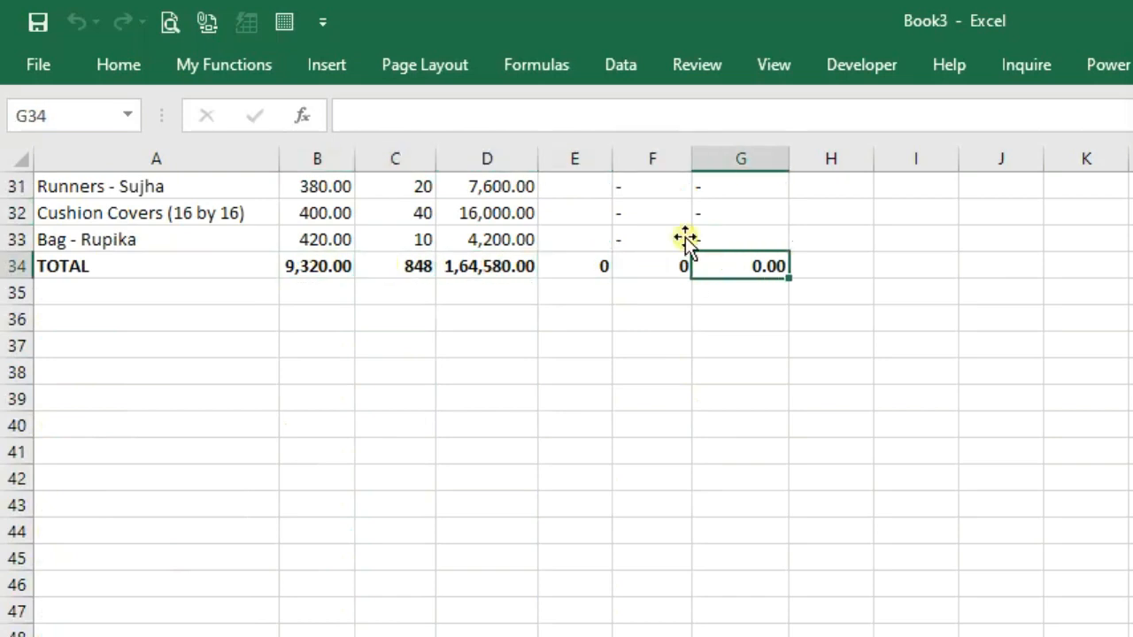
pyautogui.scroll(6, 552, 257)
pyautogui.scroll(4, 551, 257)
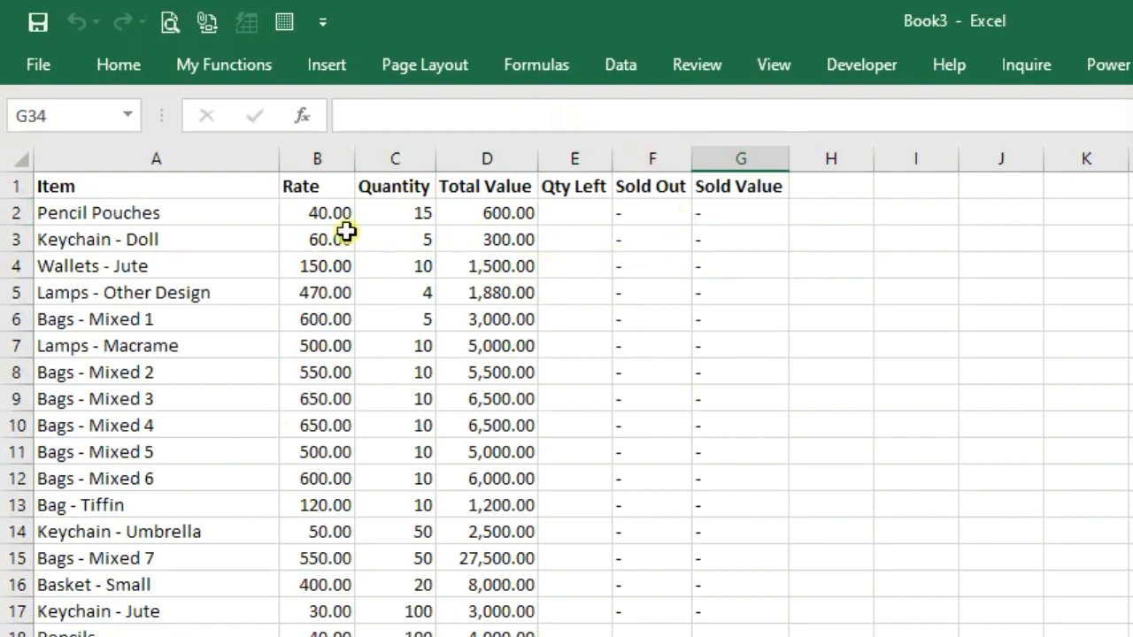
pyautogui.click(204, 215)
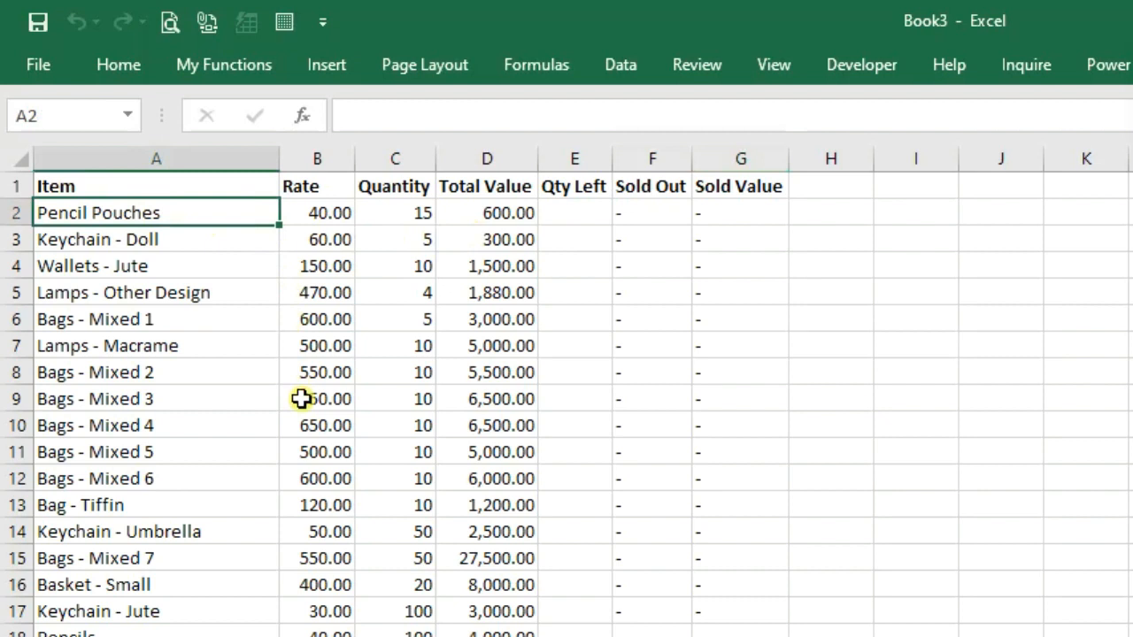
pyautogui.press('Delete')
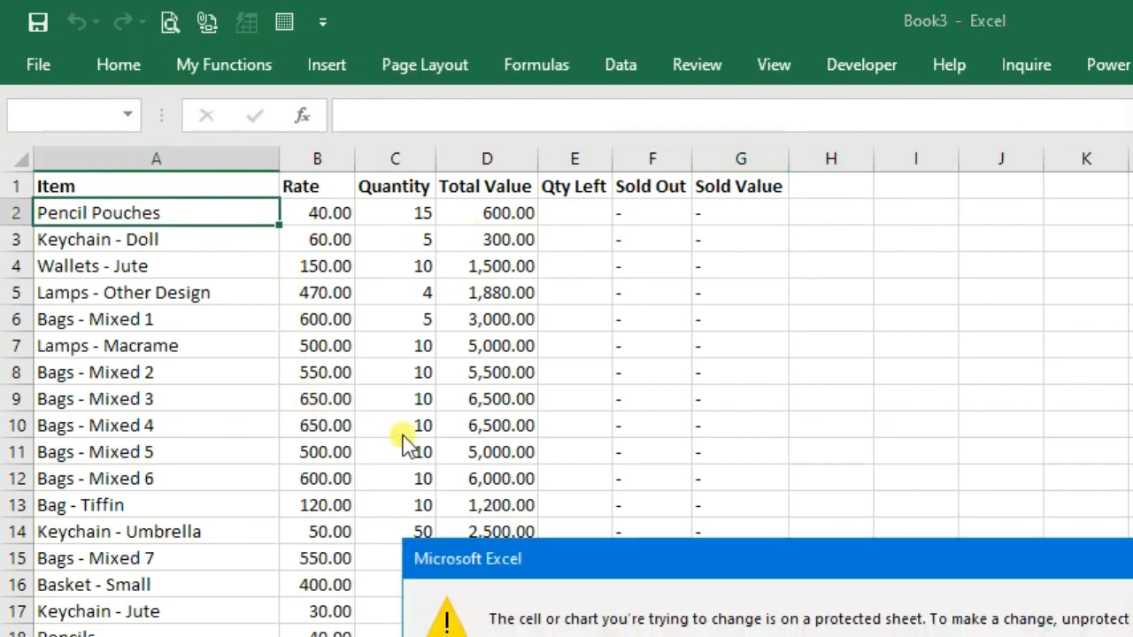
pyautogui.moveTo(785, 561); pyautogui.dragTo(401, 334)
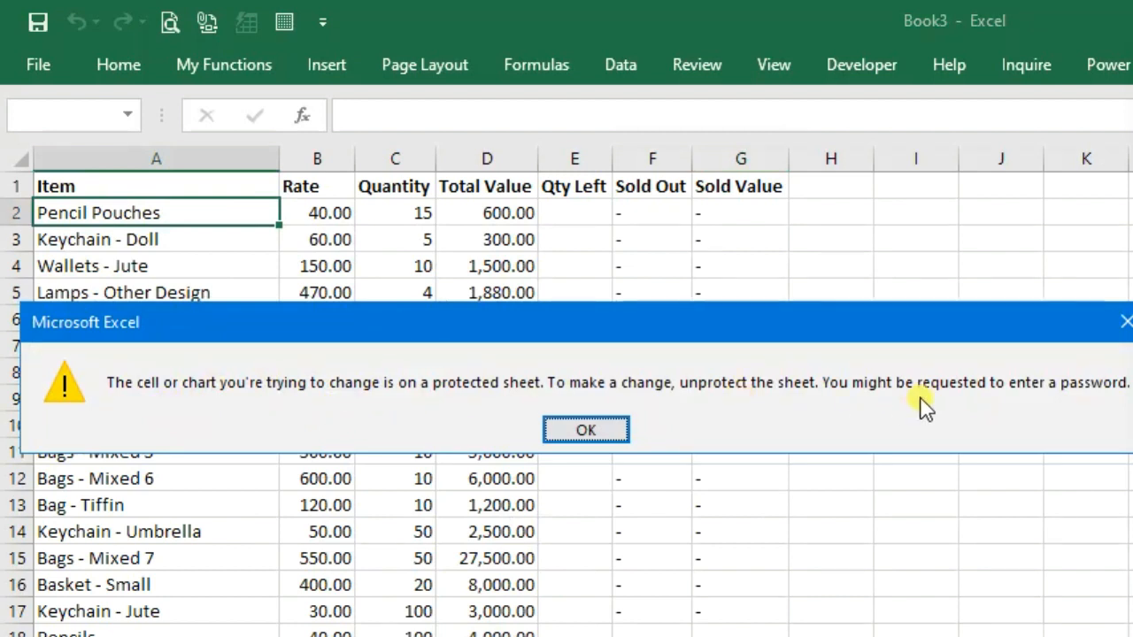
pyautogui.click(583, 430)
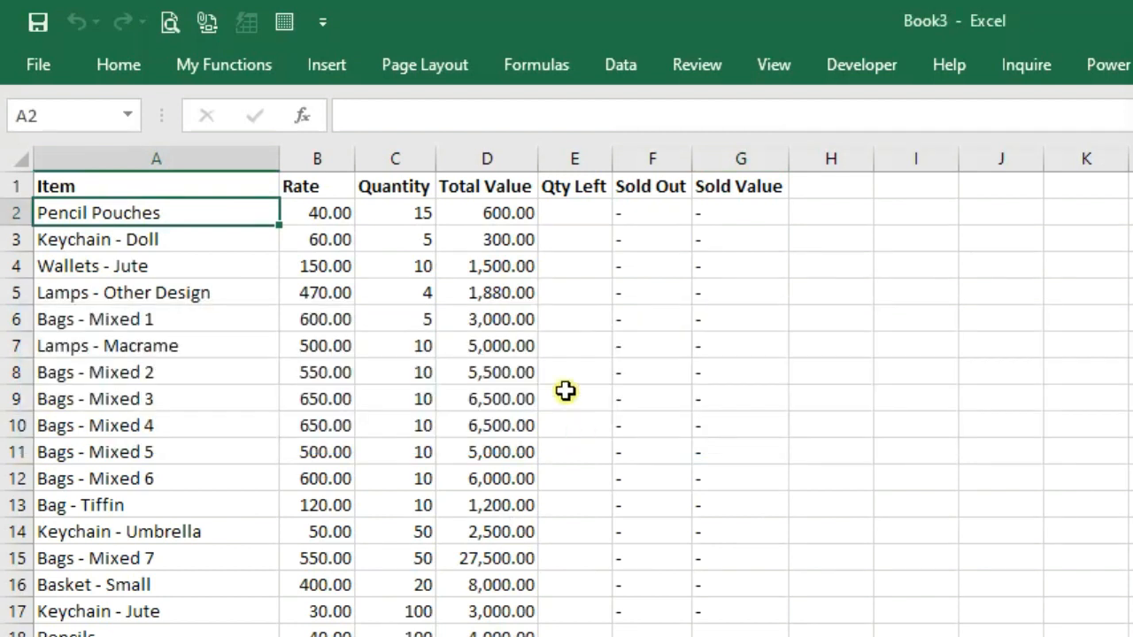
# Confirm Sold Out is locked, then enter 5 in Qty Left E2 and check Sold Out and Sold Value
pyautogui.doubleClick(641, 217)
pyautogui.press('Return')
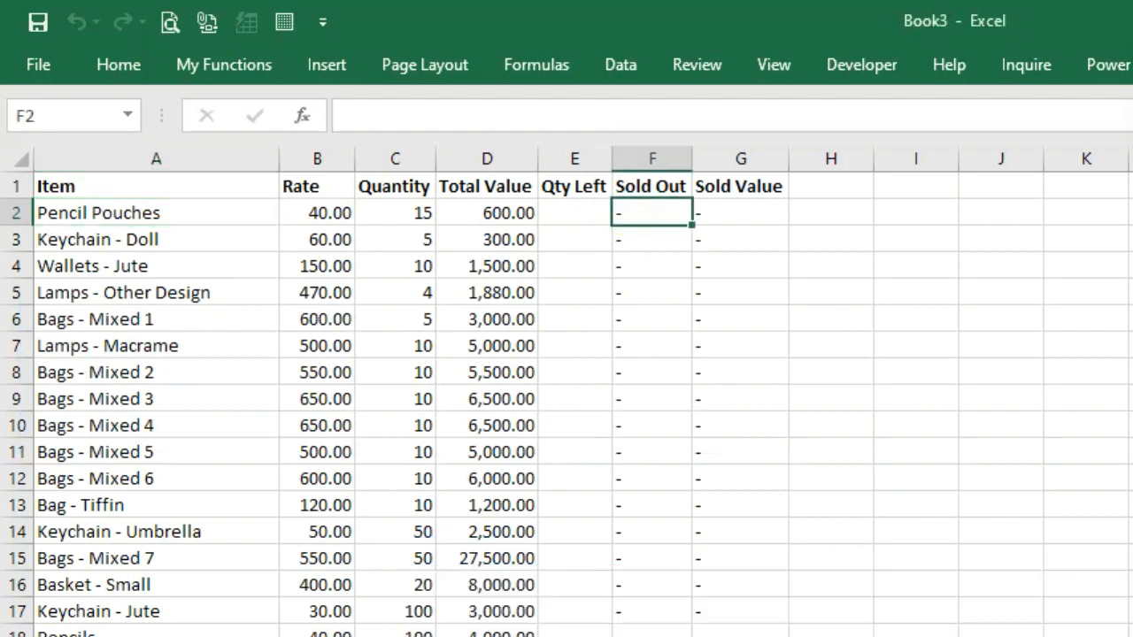
pyautogui.click(566, 212)
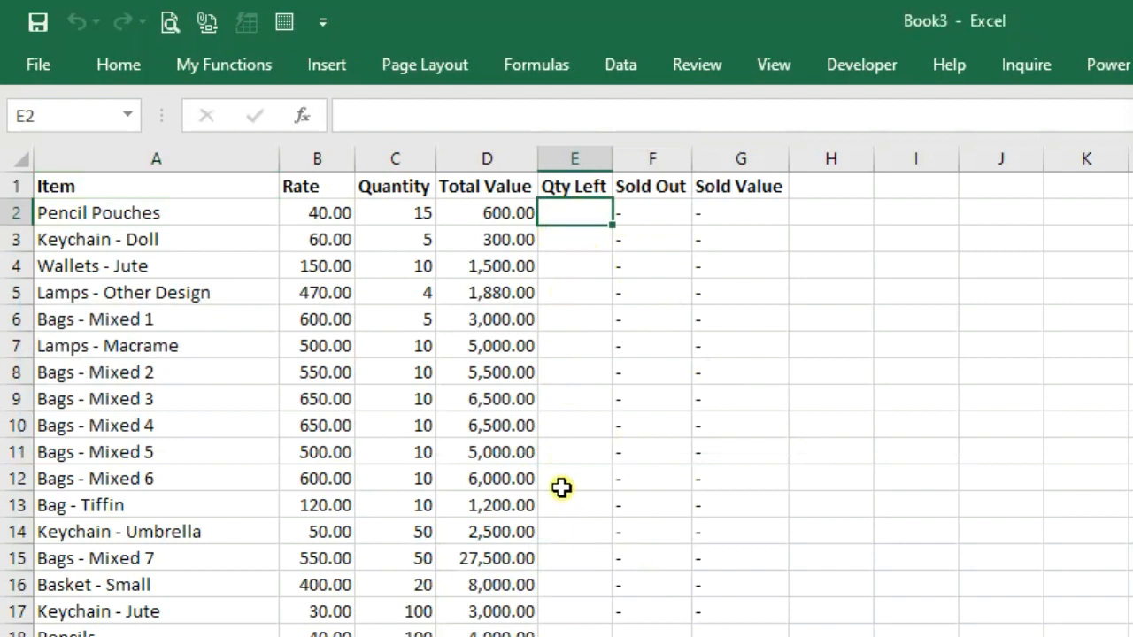
pyautogui.scroll(-6, 557, 481)
pyautogui.scroll(6, 557, 480)
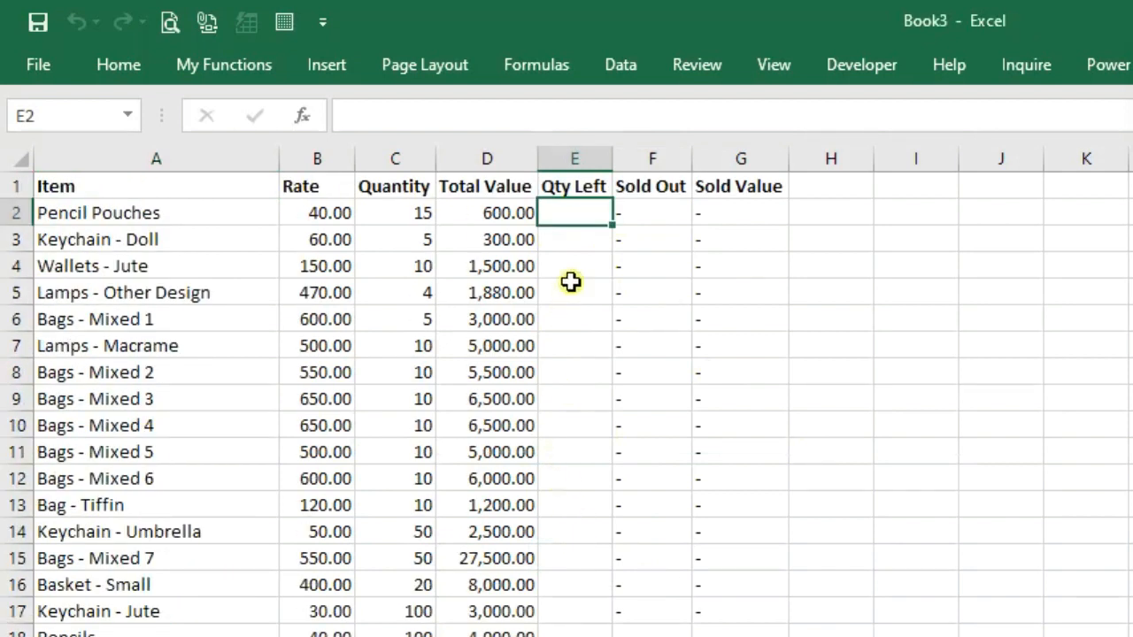
pyautogui.write('5')
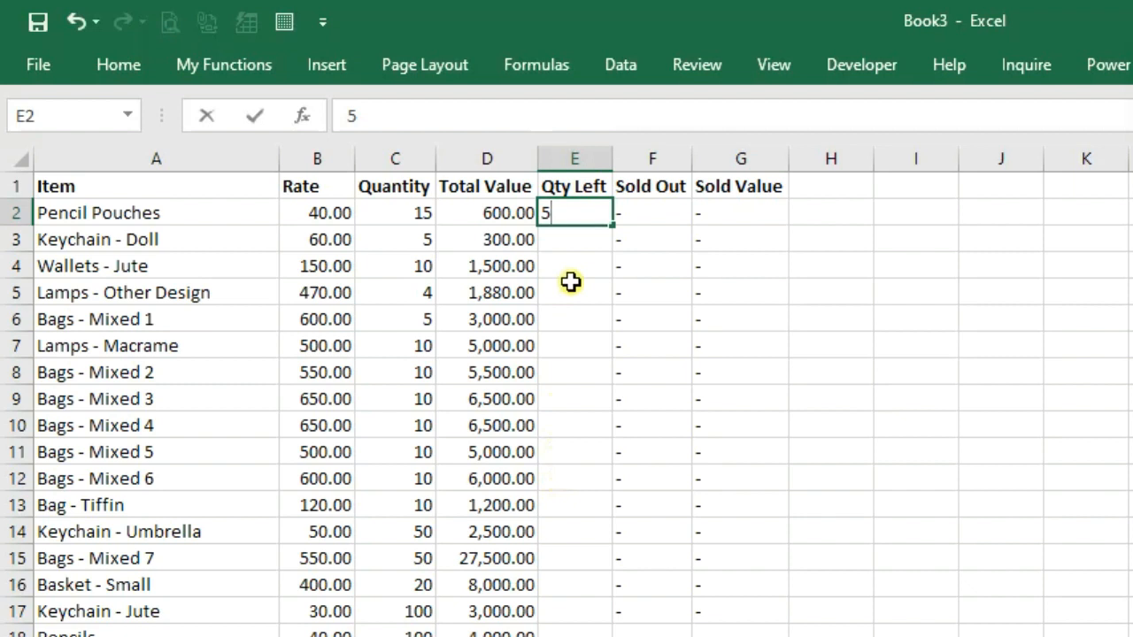
pyautogui.press('Return')
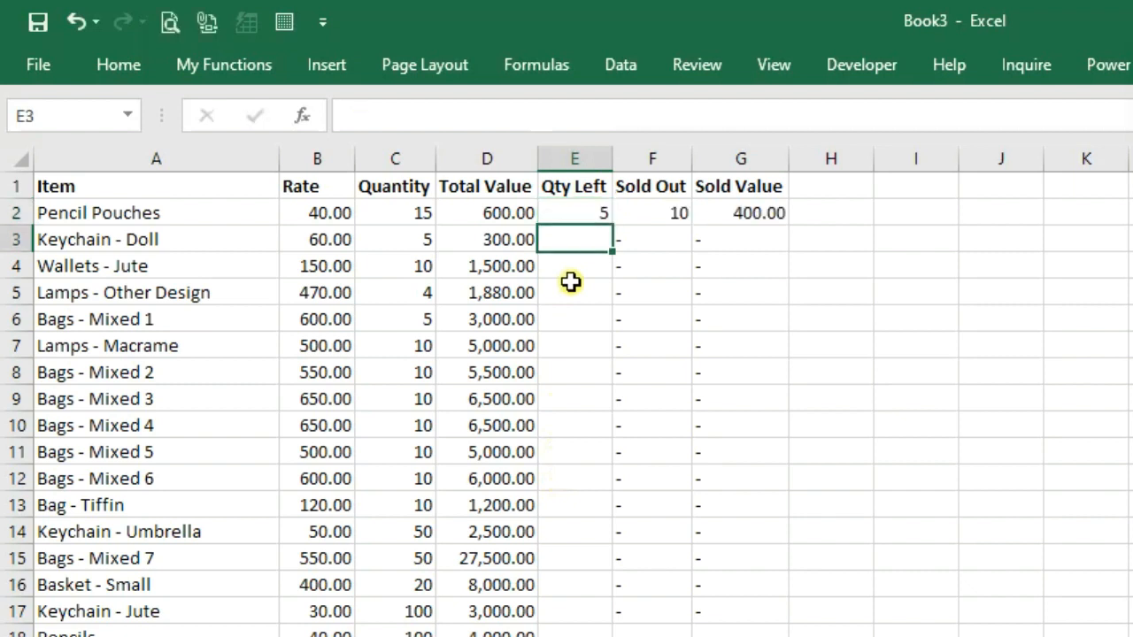
pyautogui.click(645, 215)
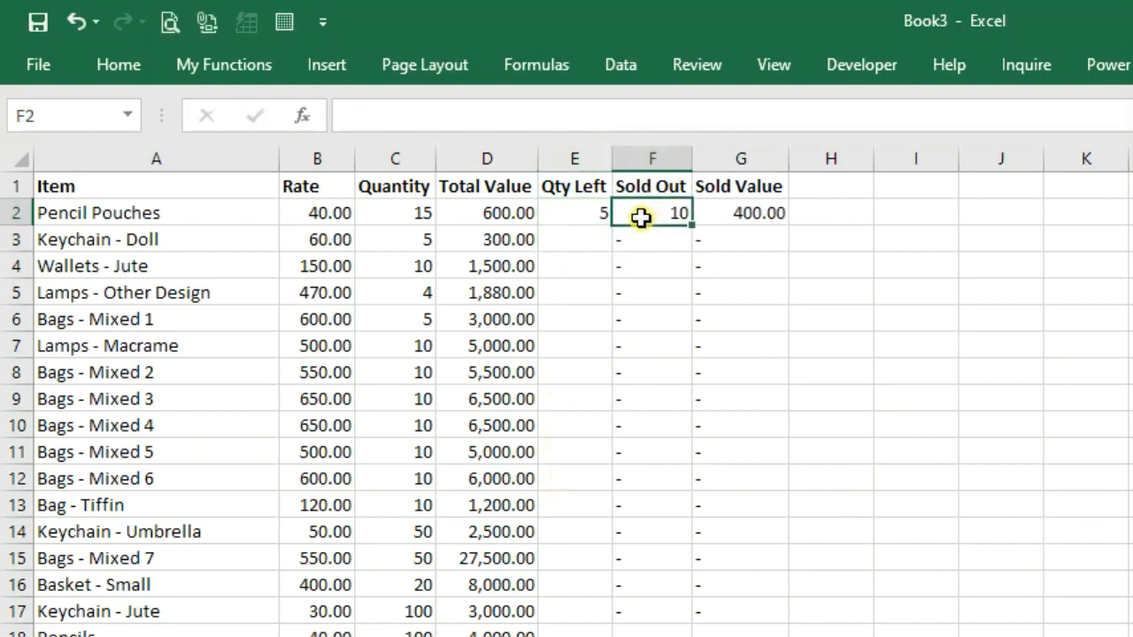
pyautogui.click(729, 218)
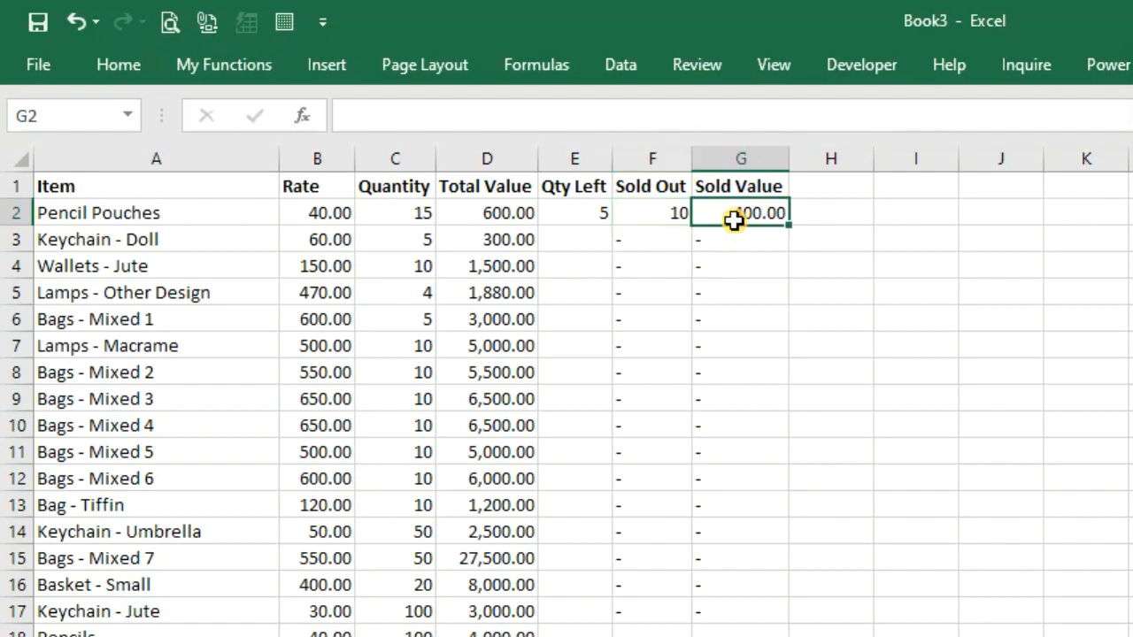
pyautogui.click(661, 217)
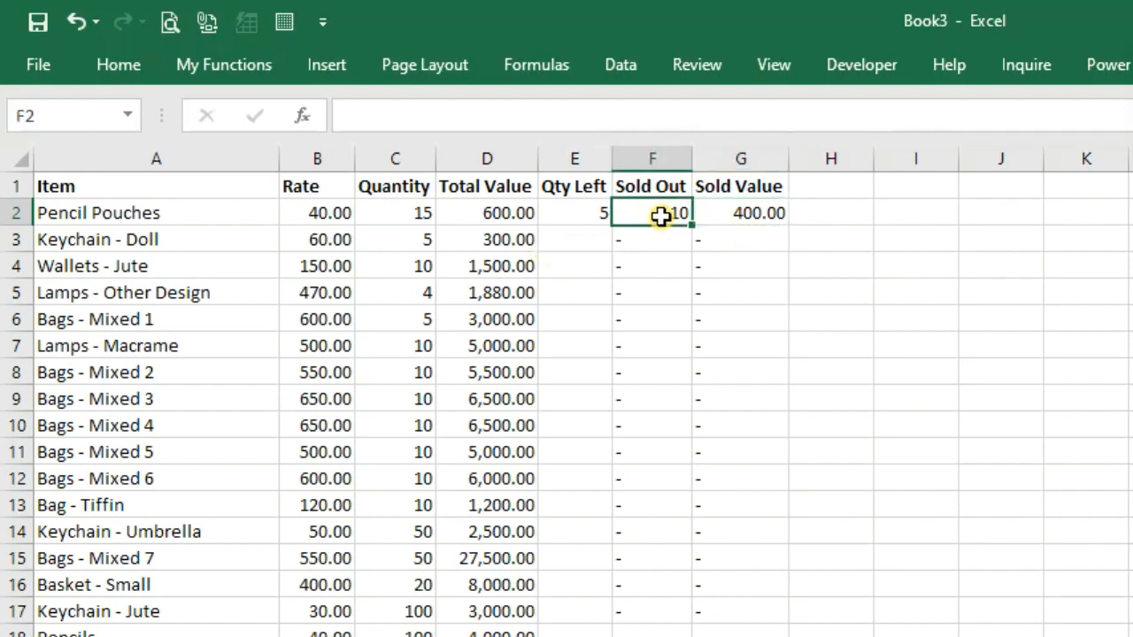
# Enter 2 in E3, then clear the test entries in E2:E4 and return to A1
pyautogui.click(555, 245)
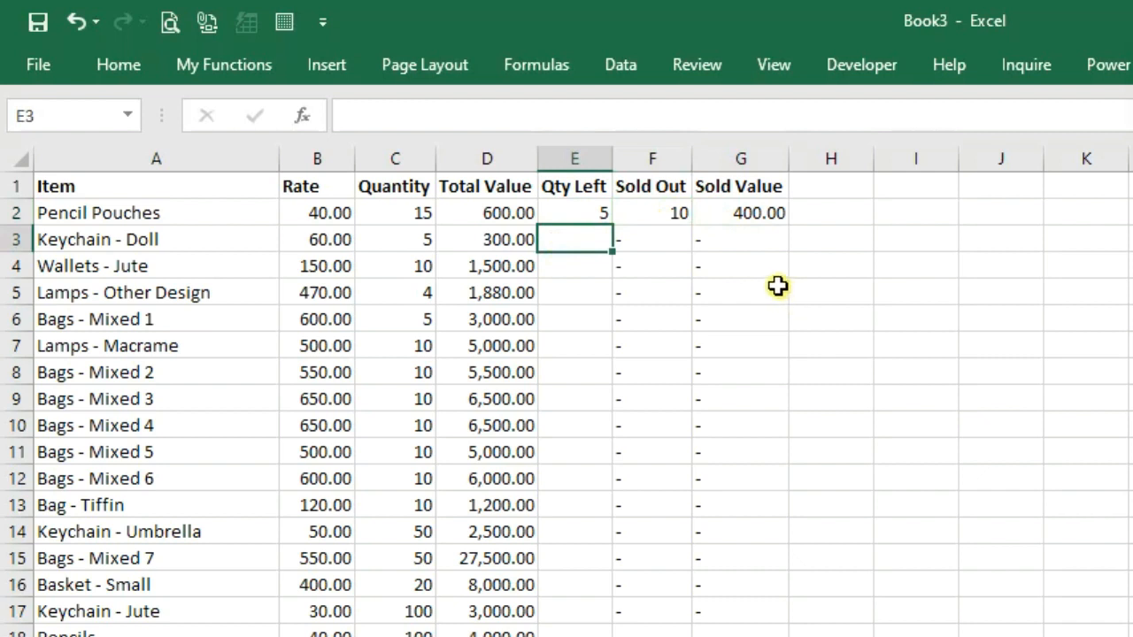
pyautogui.write('2')
pyautogui.press('Return')
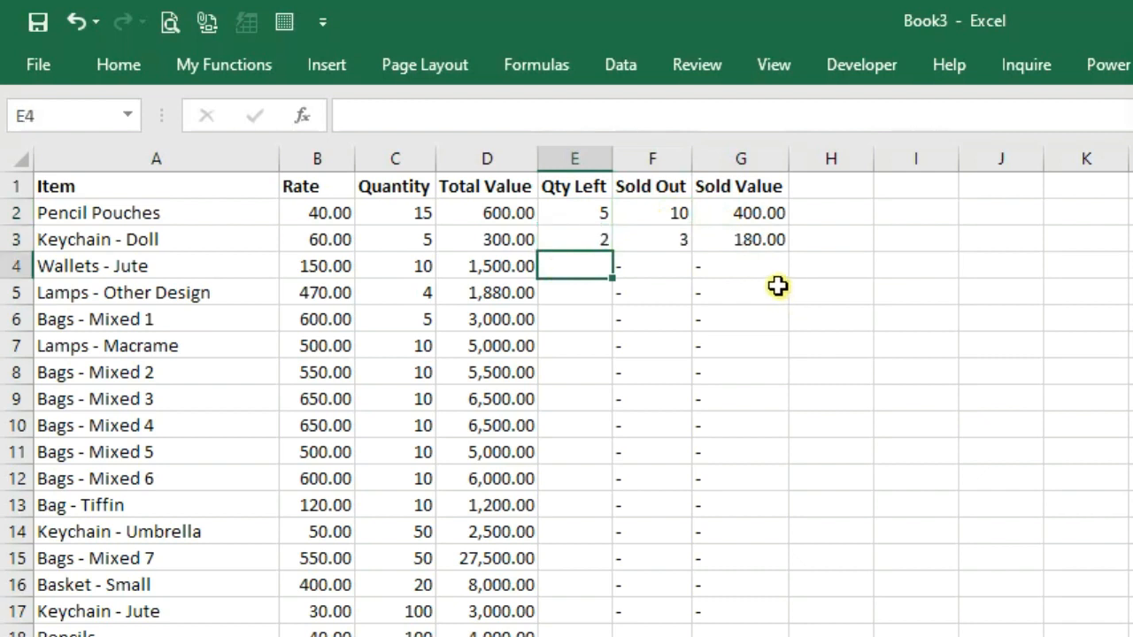
pyautogui.moveTo(576, 213); pyautogui.dragTo(572, 253)
pyautogui.press('Delete')
pyautogui.press('Up')
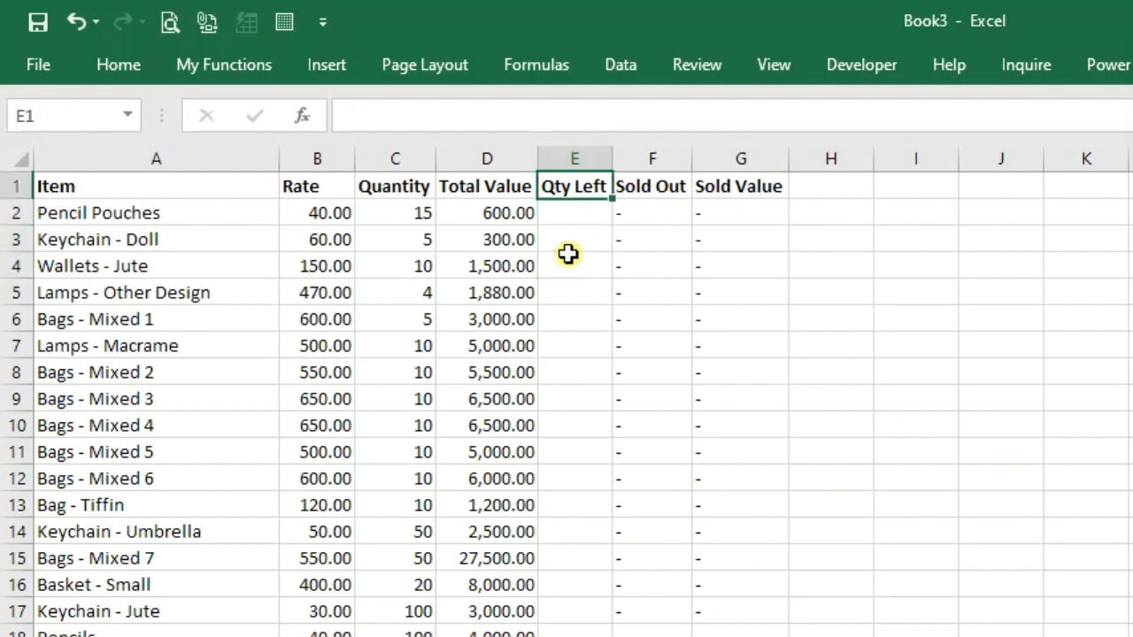
pyautogui.press('Home')
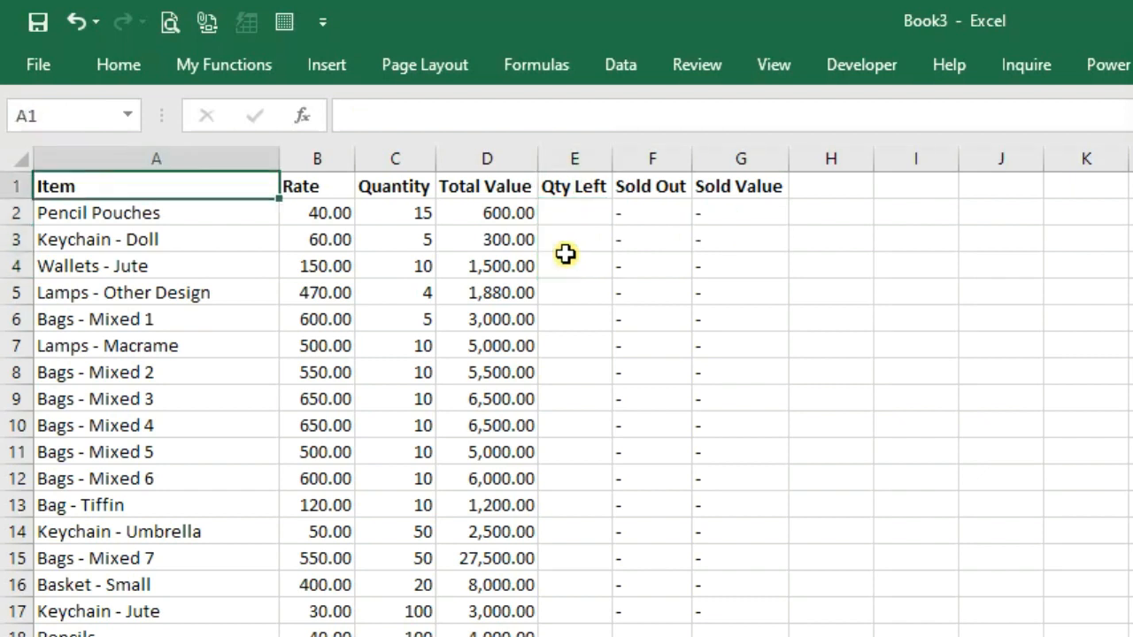
# Save the workbook as an Excel Template (*.xltx) named Exhibition in Custom Office Templates
pyautogui.hotkey('ctrl', 's')
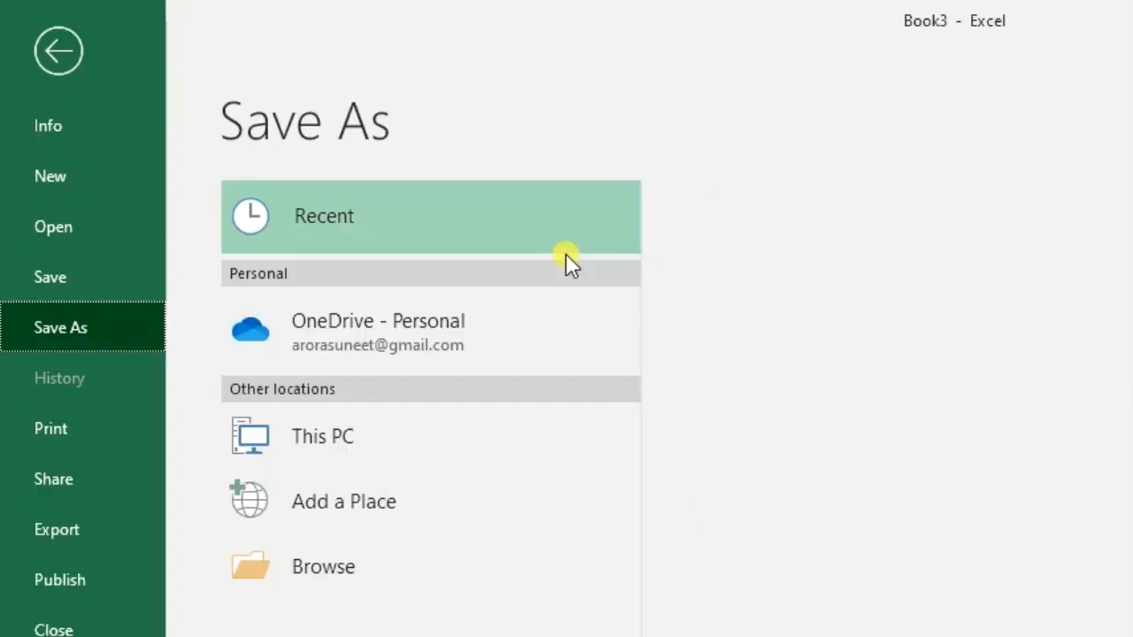
pyautogui.click(326, 571)
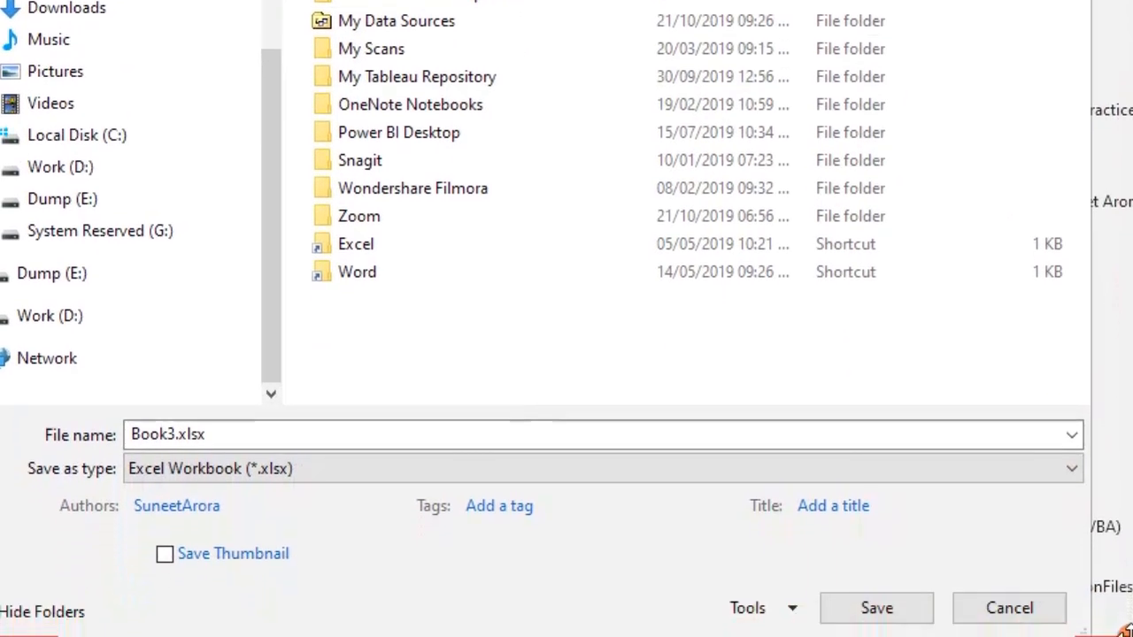
pyautogui.click(1064, 470)
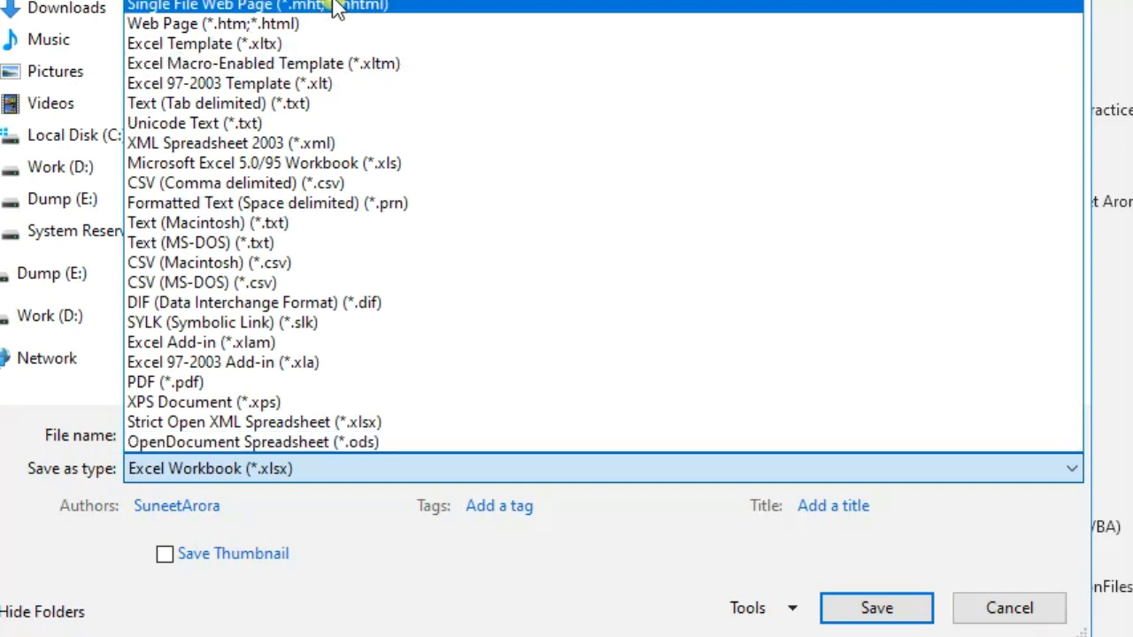
pyautogui.click(200, 44)
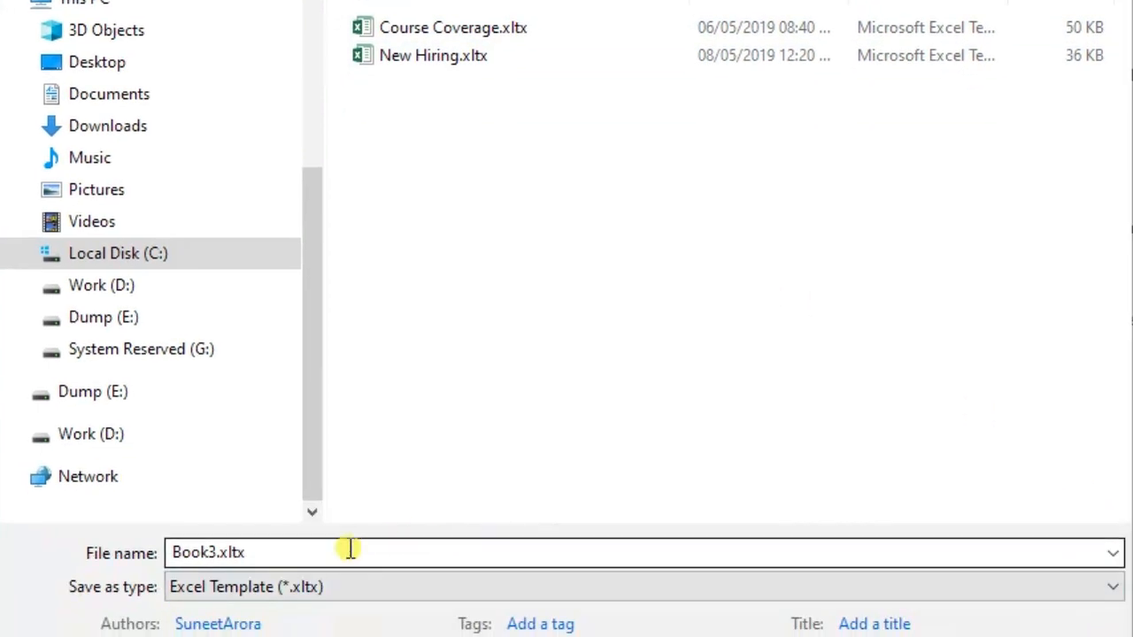
pyautogui.doubleClick(218, 552)
pyautogui.write('Exh')
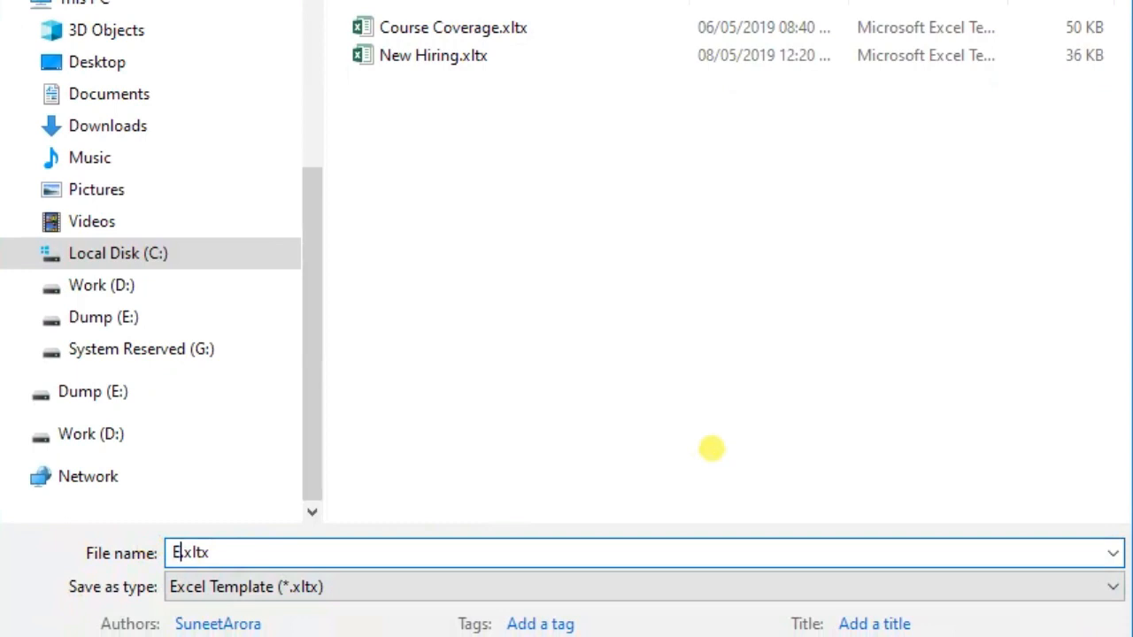
pyautogui.write('ibition')
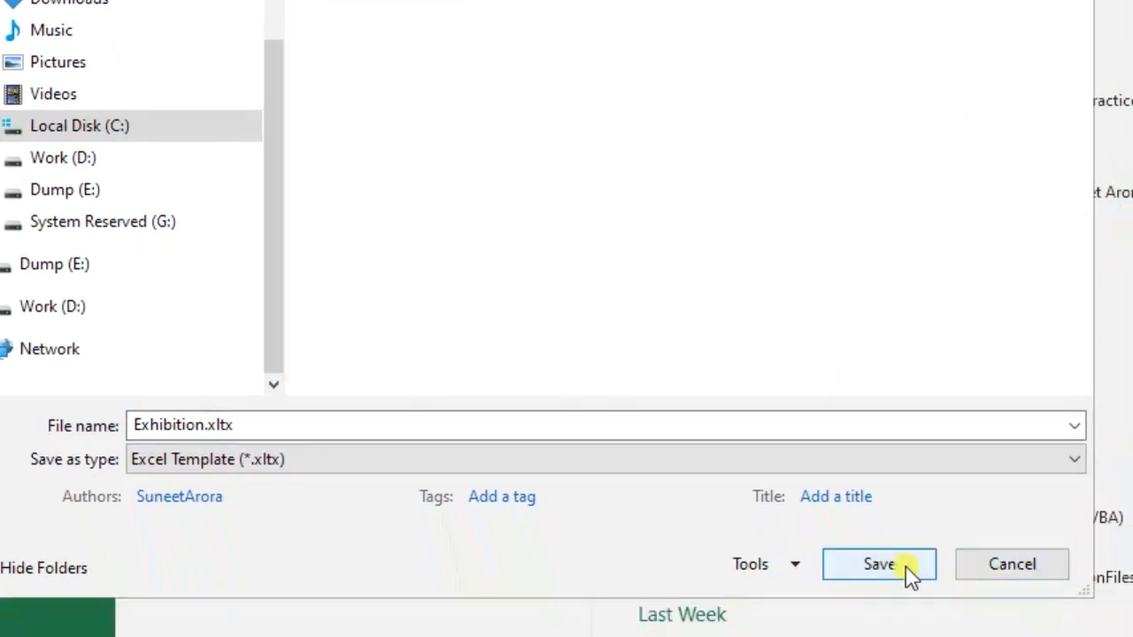
pyautogui.click(903, 565)
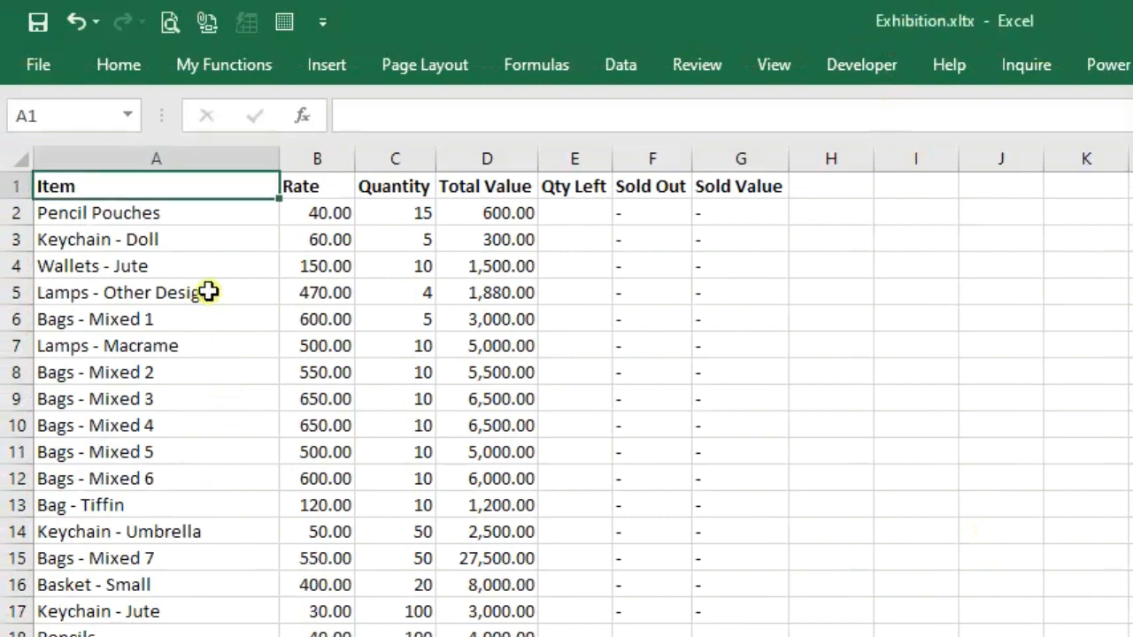
# Close the Exhibition template workbook and open the File backstage
pyautogui.hotkey('ctrl', 'w')
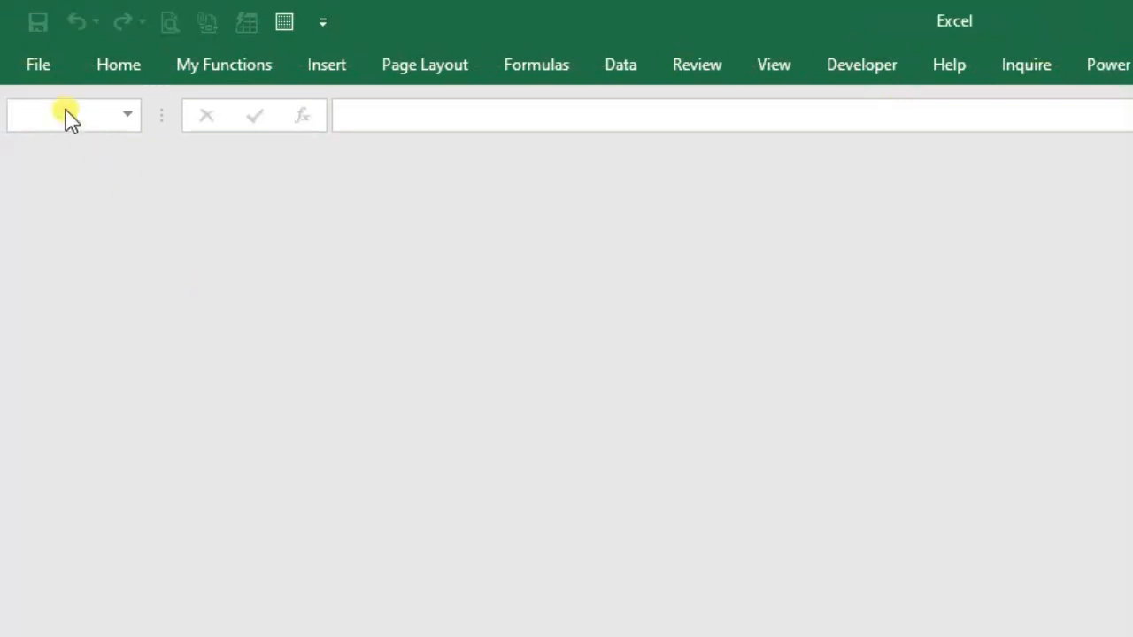
pyautogui.click(50, 68)
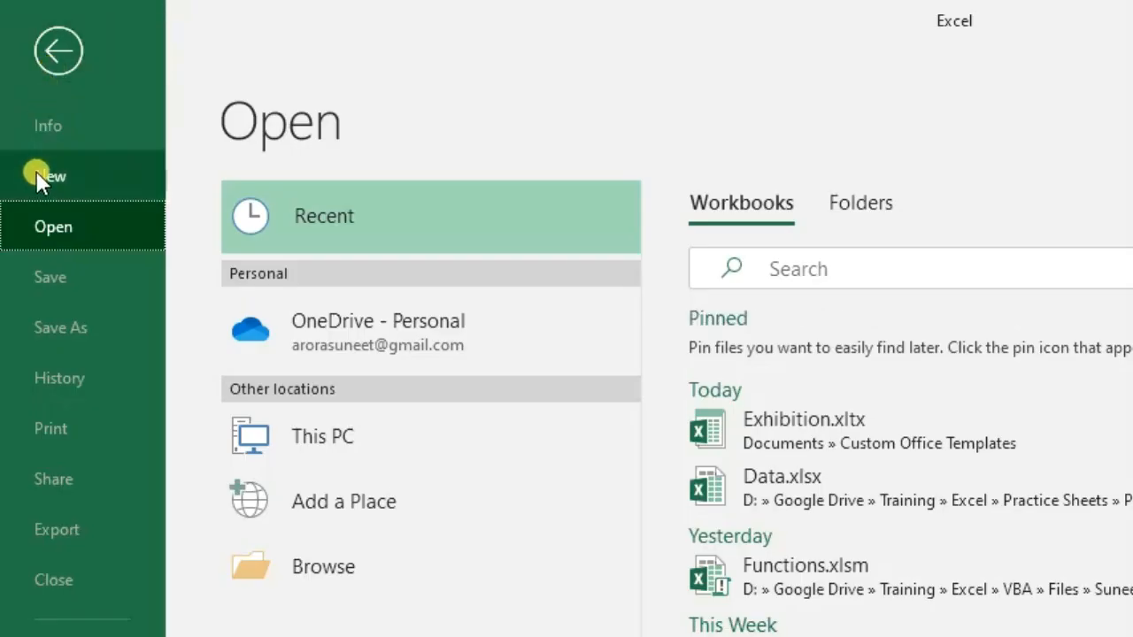
# Go to File > New and view the Personal templates
pyautogui.click(120, 174)
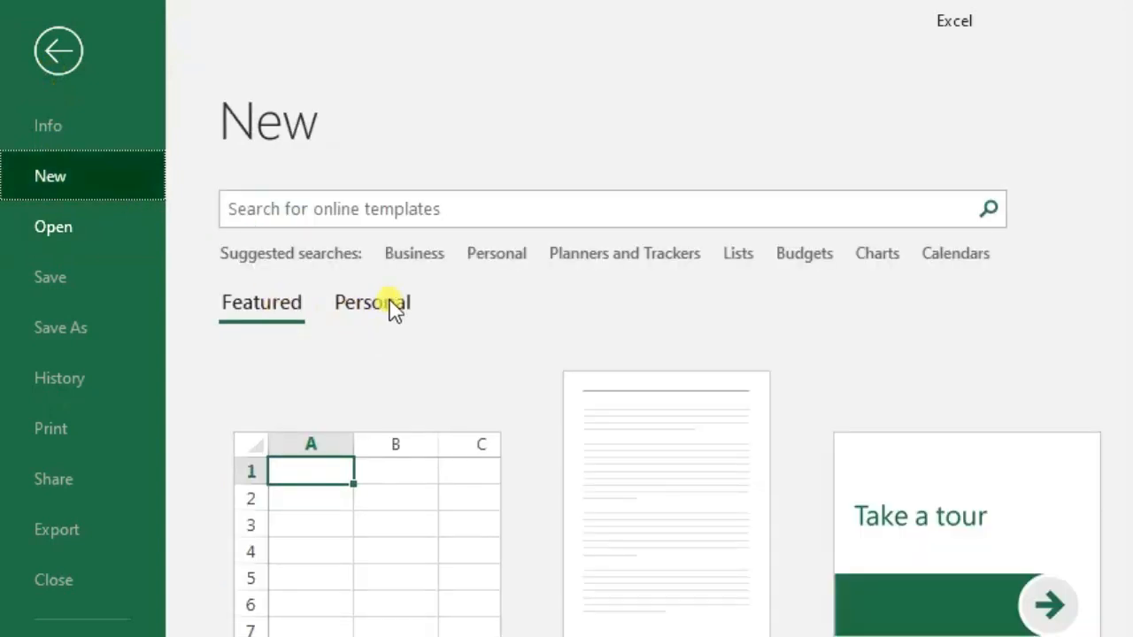
pyautogui.click(394, 310)
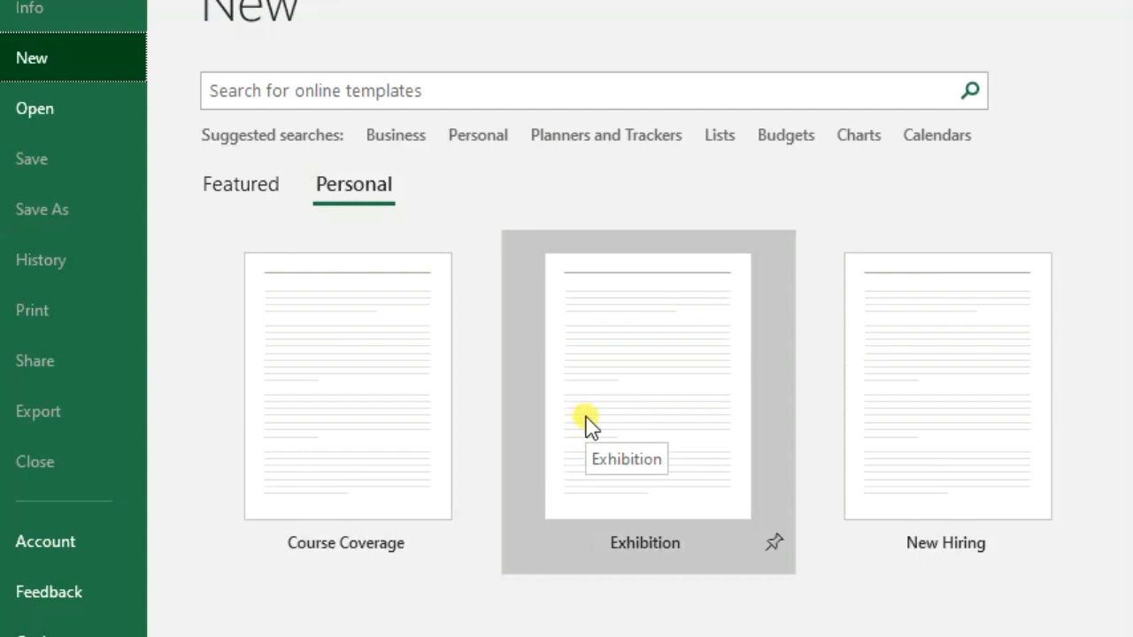
# Create Exhibition1 from the Exhibition template and confirm only the Qty Left cells are editable
pyautogui.click(639, 363)
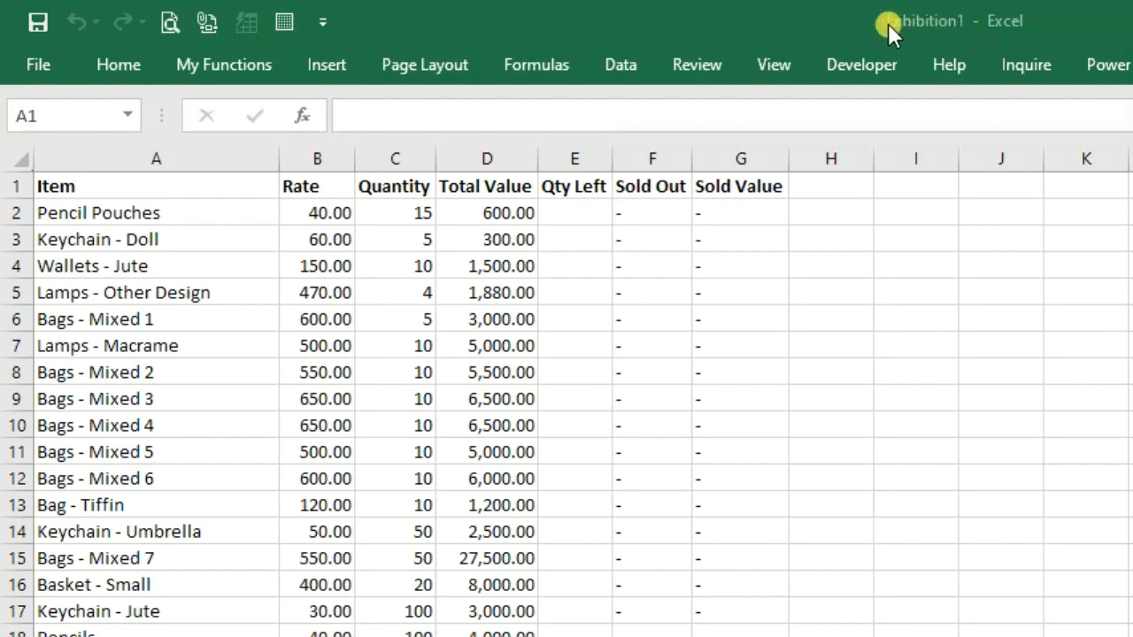
pyautogui.click(395, 213)
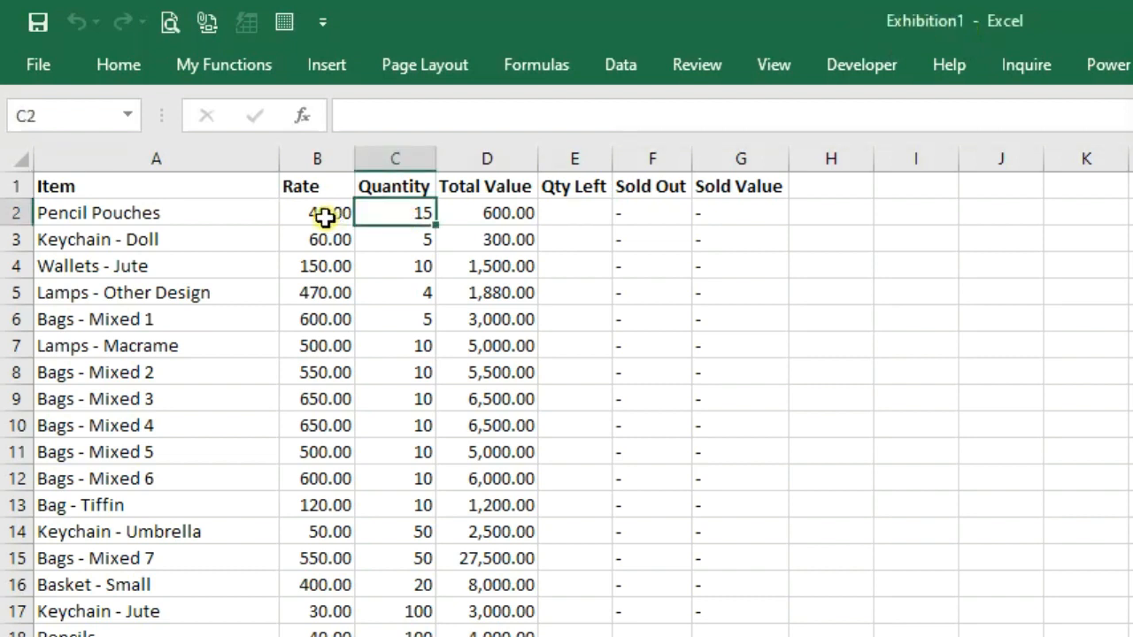
pyautogui.click(474, 213)
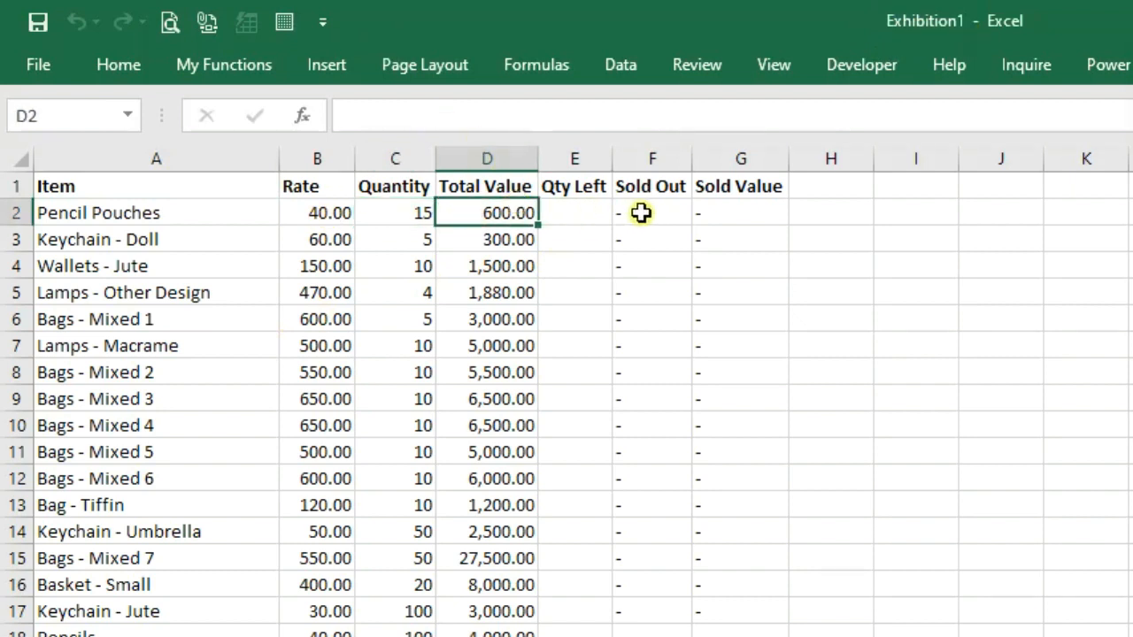
pyautogui.doubleClick(640, 213)
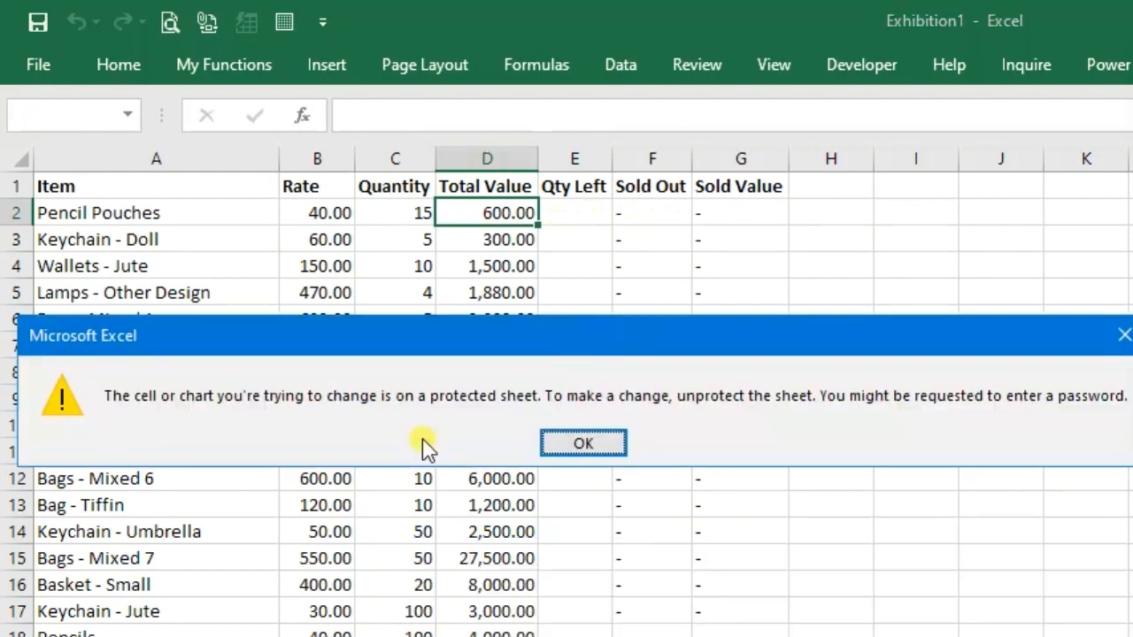
pyautogui.click(595, 447)
pyautogui.click(590, 212)
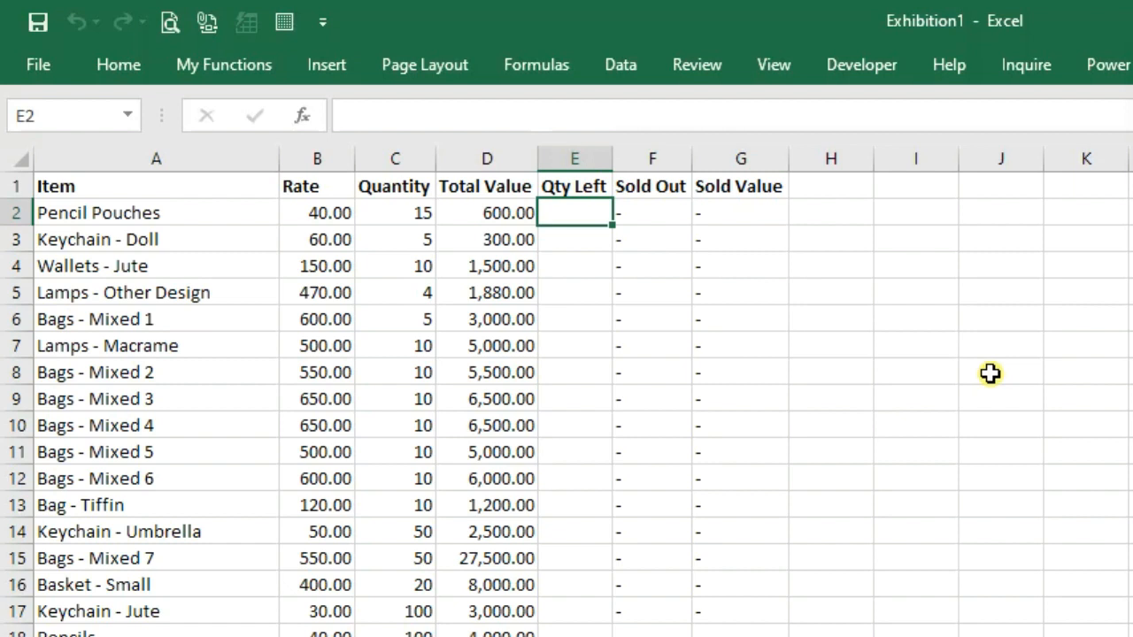
# Enter Qty Left values 7, 2, 2 and 0, from Pencil Pouches down to Lamps - Other Design
pyautogui.write('7')
pyautogui.press('Return')
pyautogui.write('2')
pyautogui.press('Return')
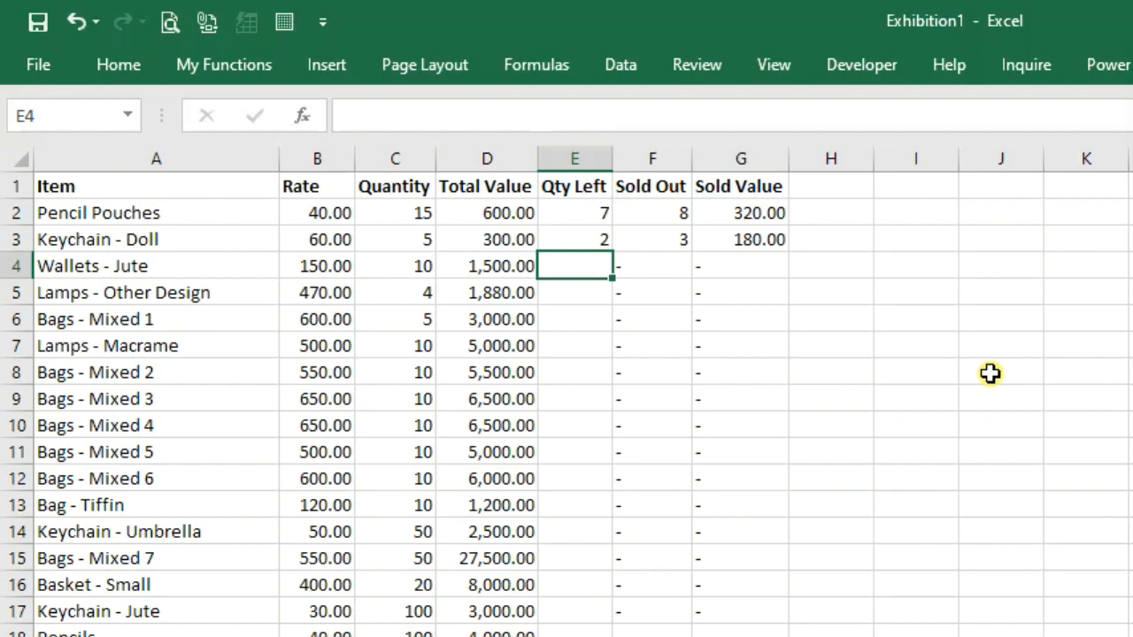
pyautogui.write('2')
pyautogui.press('Return')
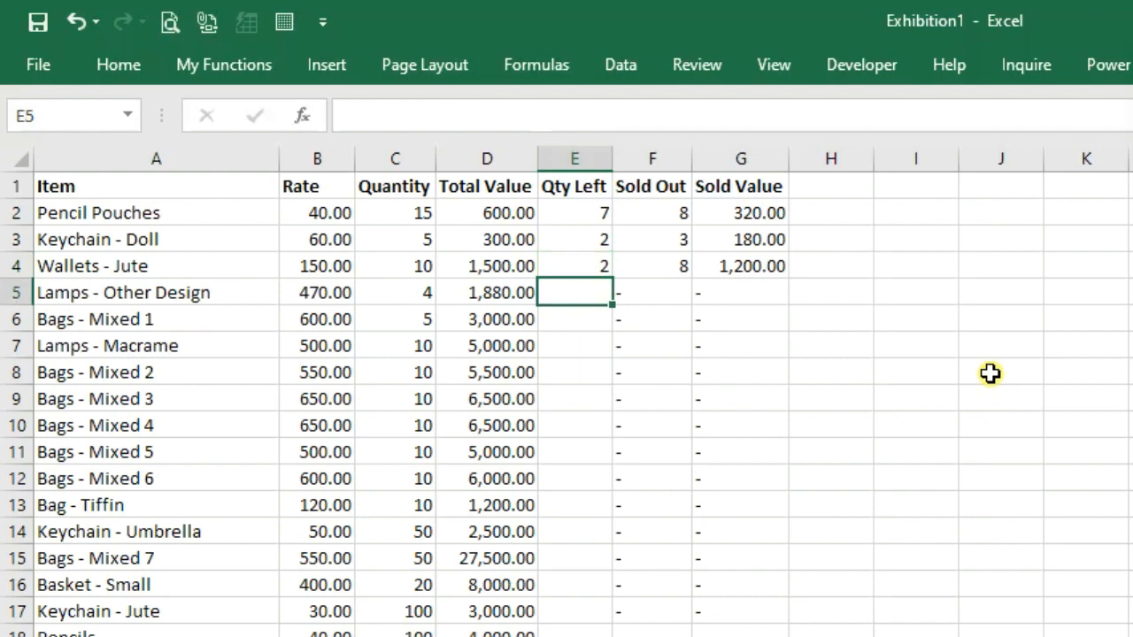
pyautogui.write('0')
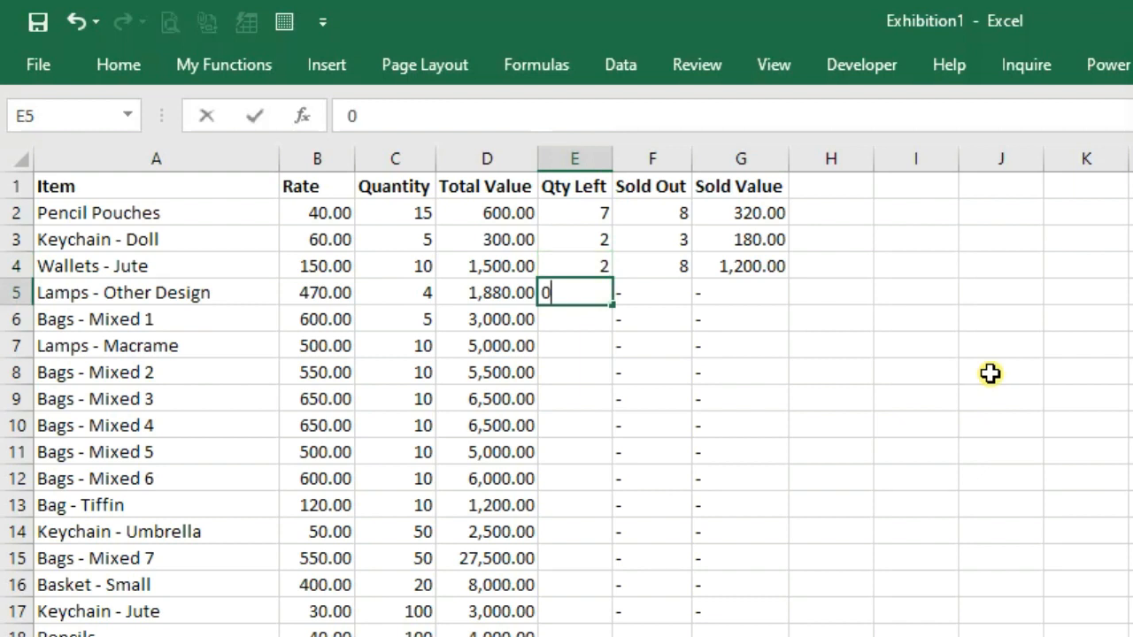
pyautogui.press('Return')
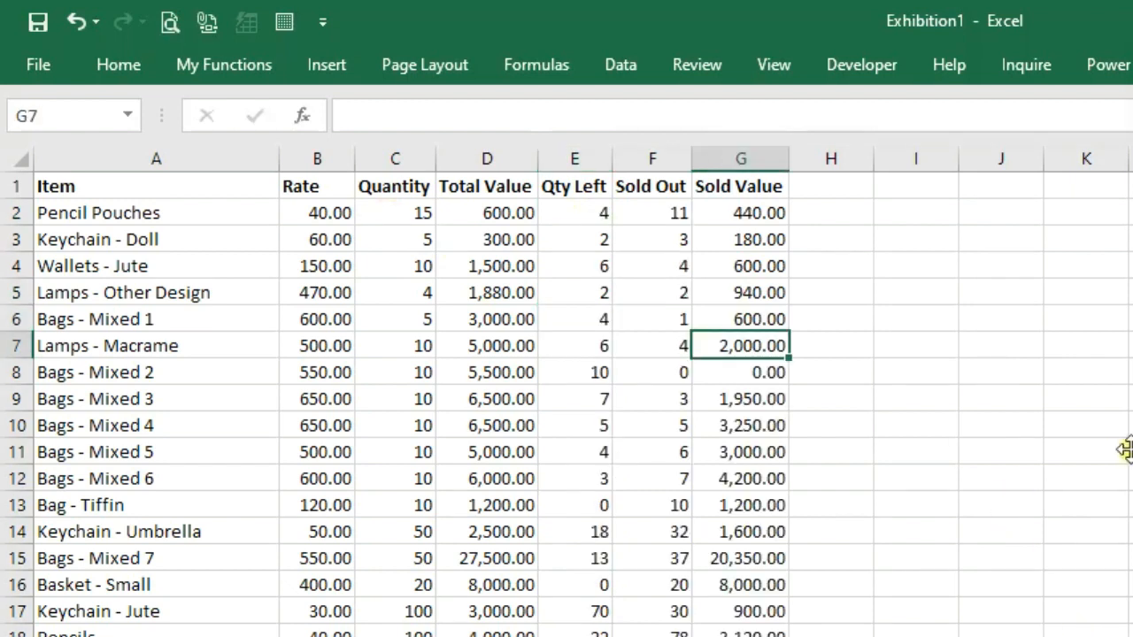
# Check the TOTAL row and the Pencil Pouches Sold Out and Sold Value results
pyautogui.scroll(-7, 1052, 379)
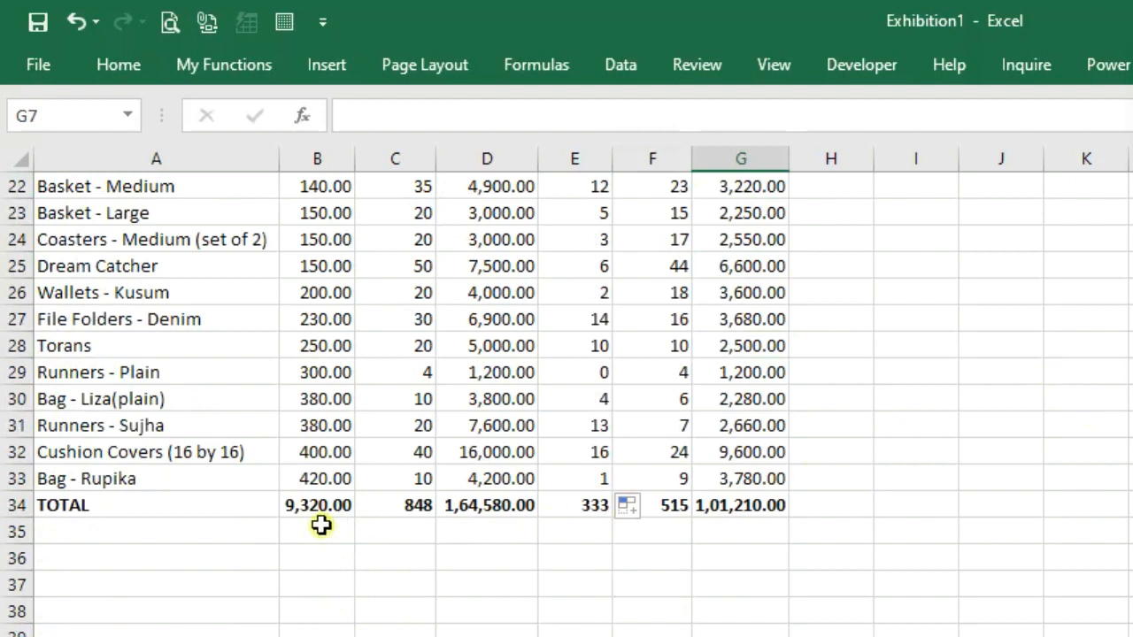
pyautogui.click(301, 507)
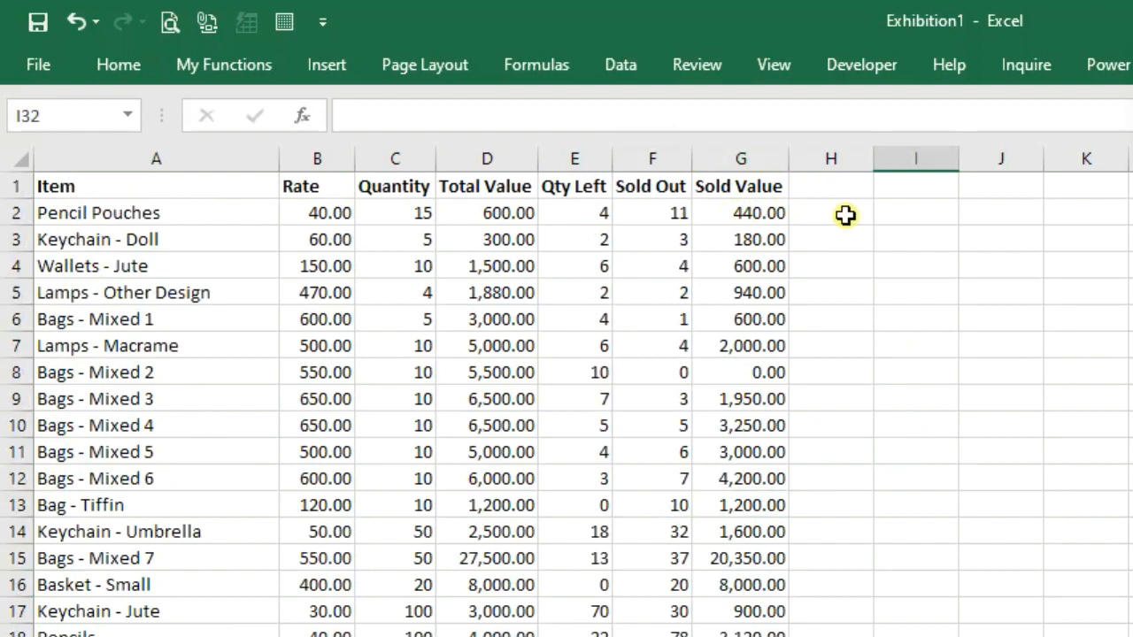
pyautogui.click(627, 210)
pyautogui.click(729, 219)
pyautogui.click(827, 212)
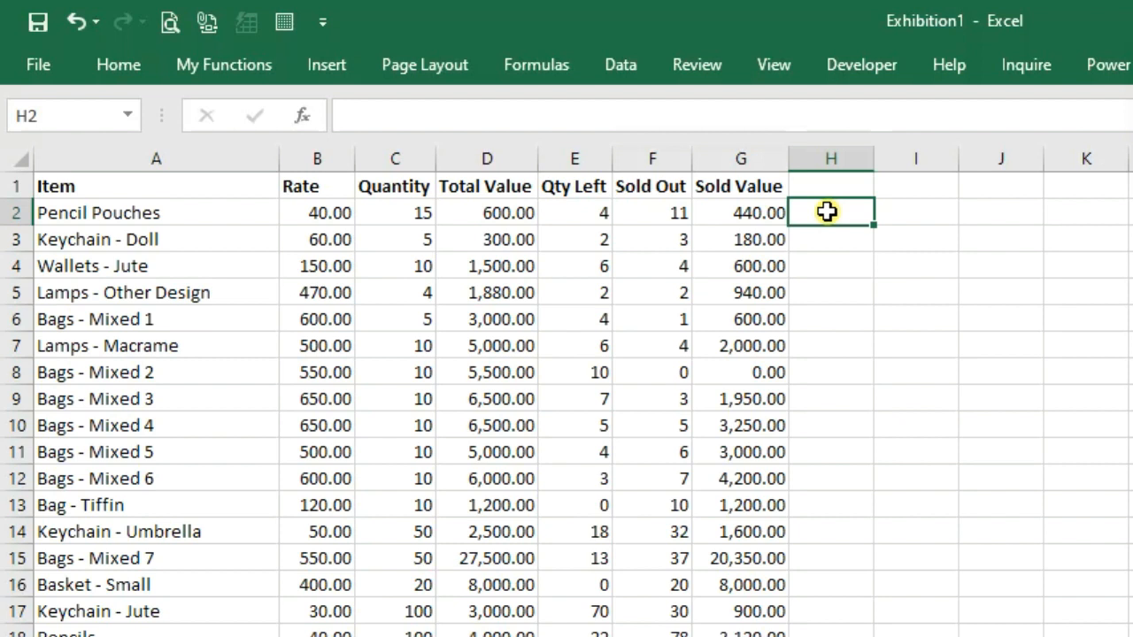
# Close the filled Exhibition1 workbook without saving its changes
pyautogui.hotkey('alt', 'F4')
pyautogui.moveTo(941, 520); pyautogui.dragTo(641, 242)
pyautogui.click(717, 390)
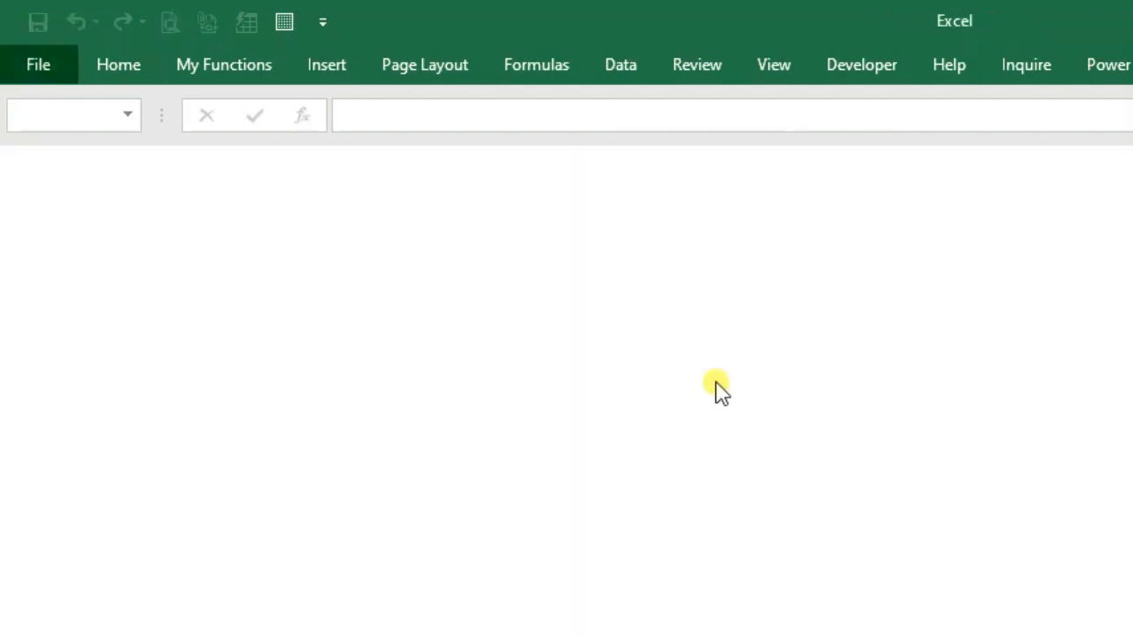
# Open the Exhibition.xltx template itself from the Recent files list
pyautogui.click(36, 71)
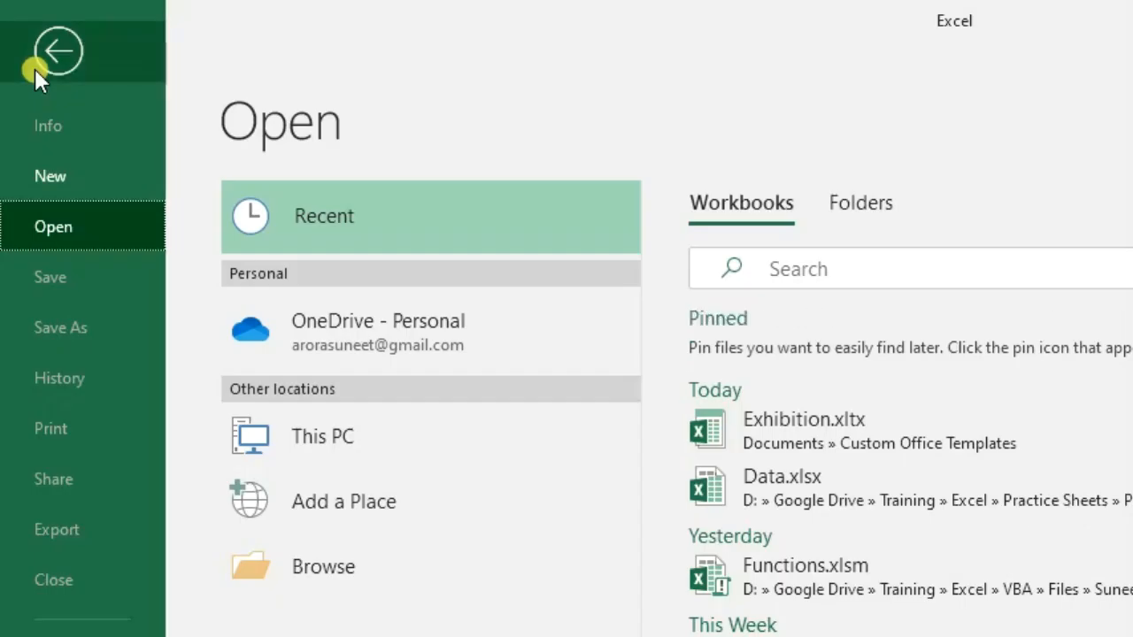
pyautogui.click(34, 68)
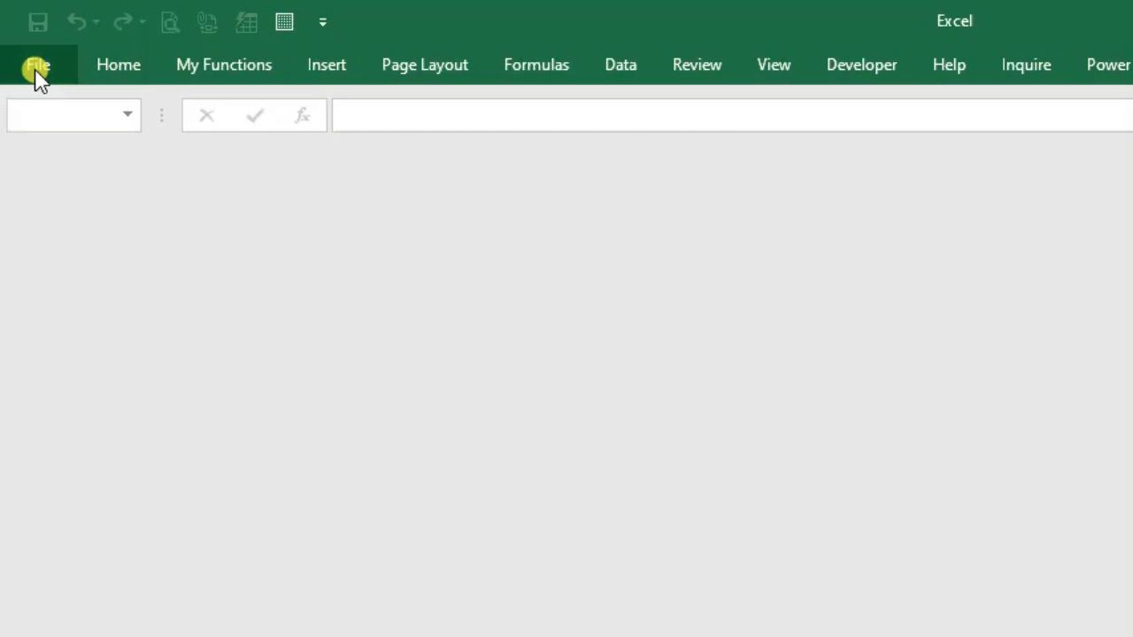
pyautogui.click(36, 71)
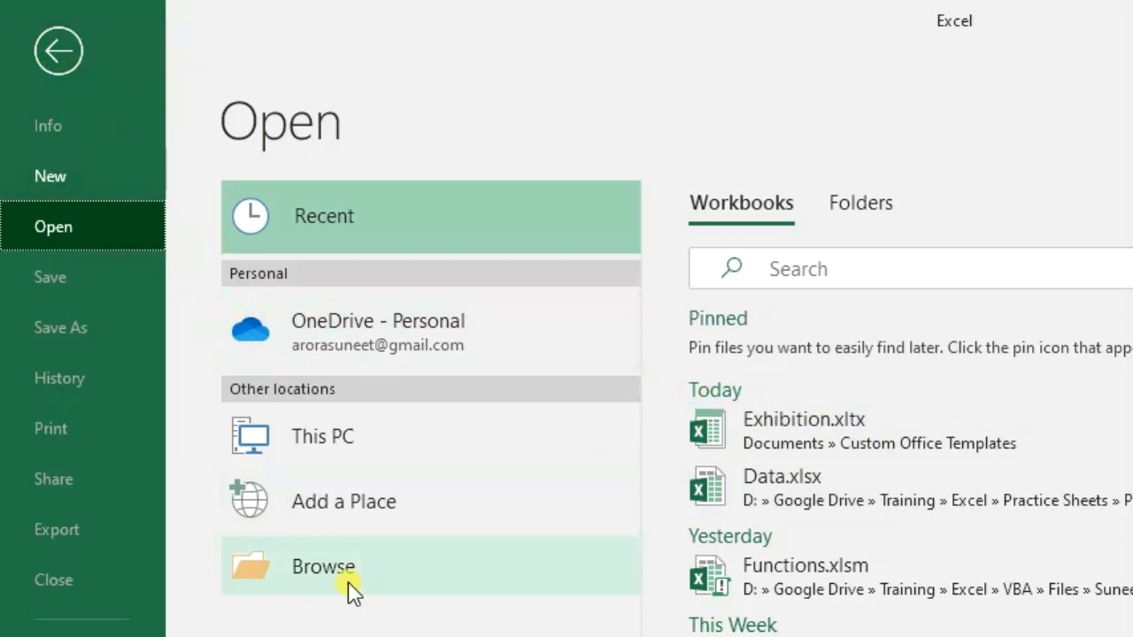
pyautogui.click(874, 414)
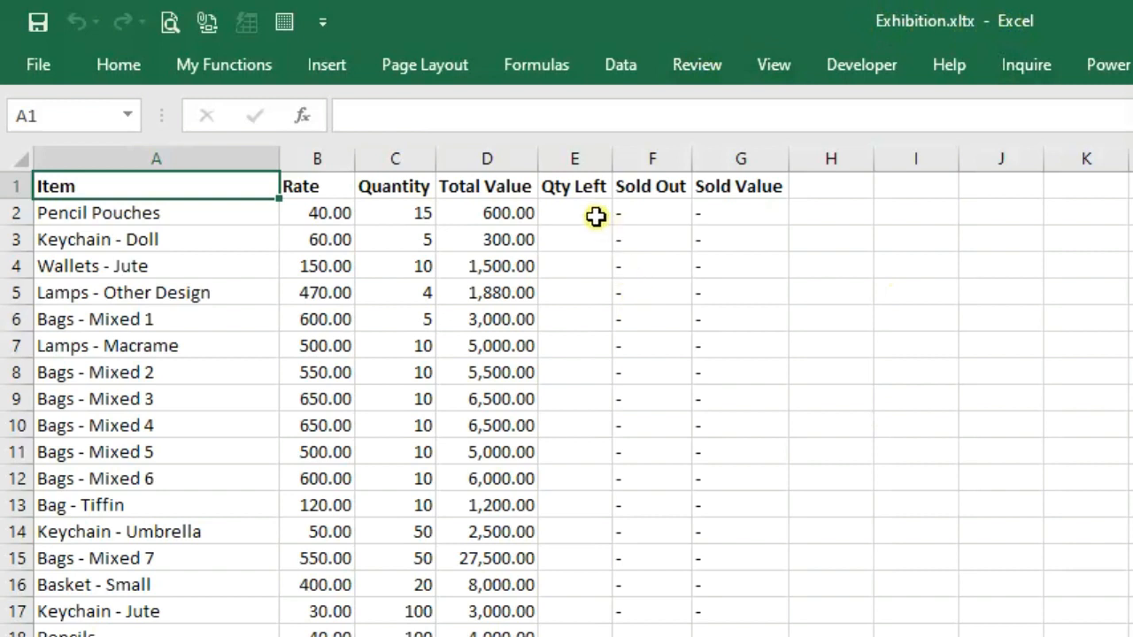
# Browse Save As to Work (D:), cancel it, and close the Exhibition.xltx template with Ctrl+W
pyautogui.hotkey('alt', 'f')
pyautogui.press('a')
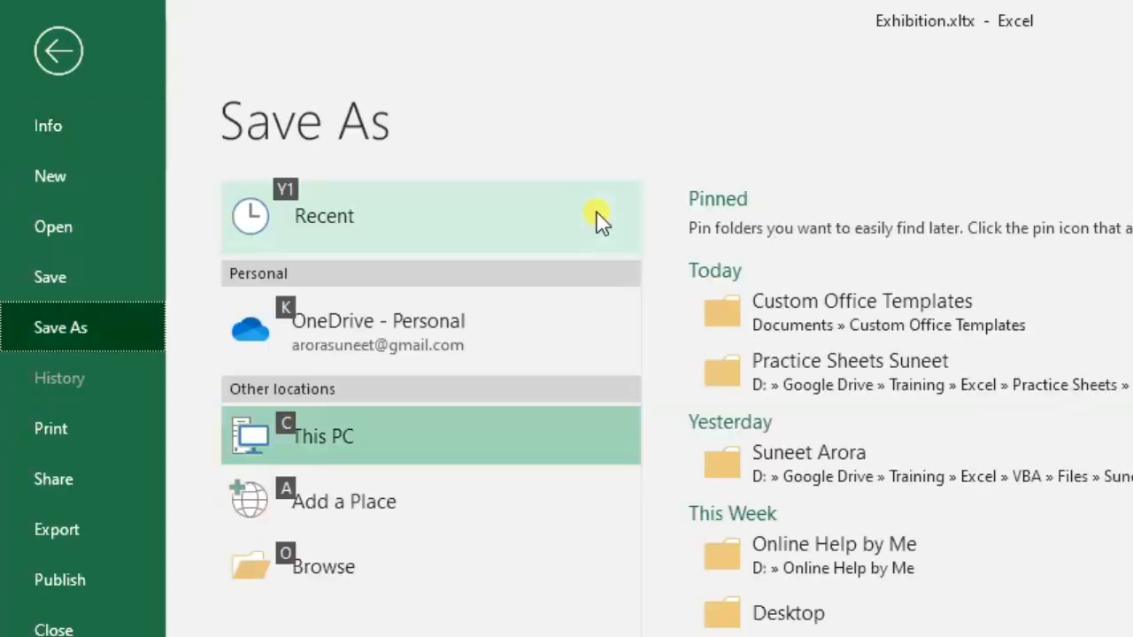
pyautogui.click(324, 565)
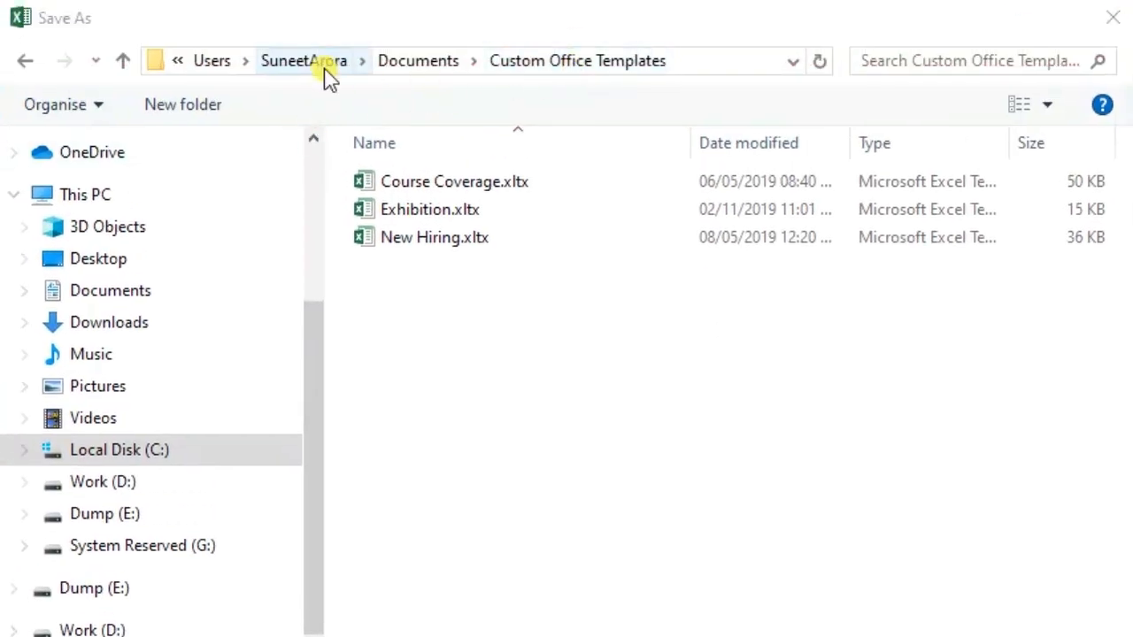
pyautogui.click(214, 64)
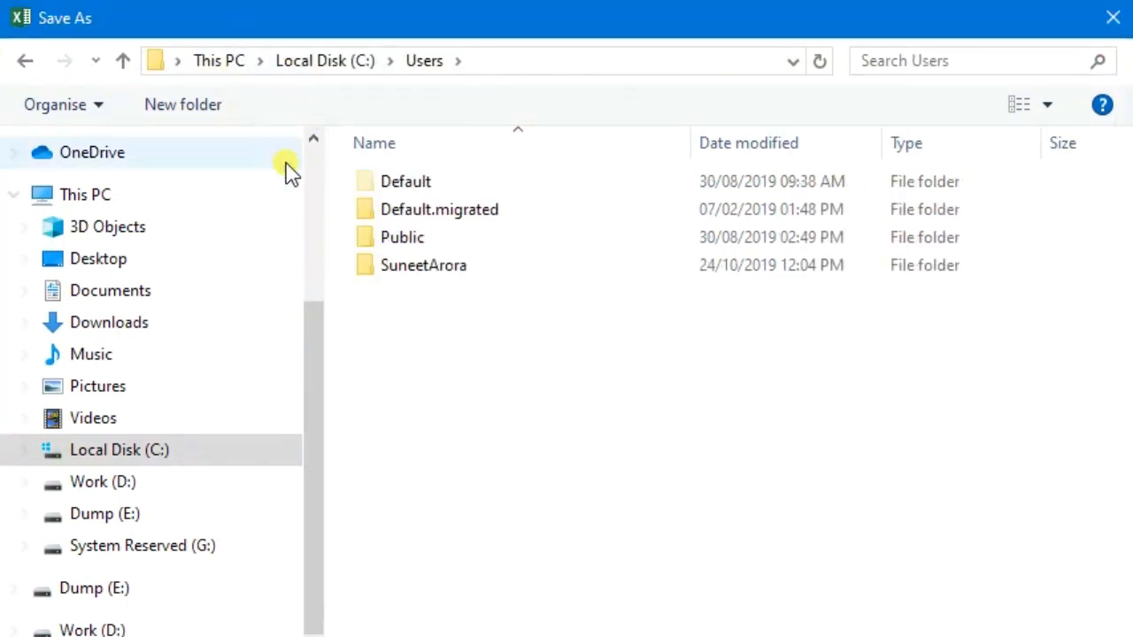
pyautogui.click(219, 64)
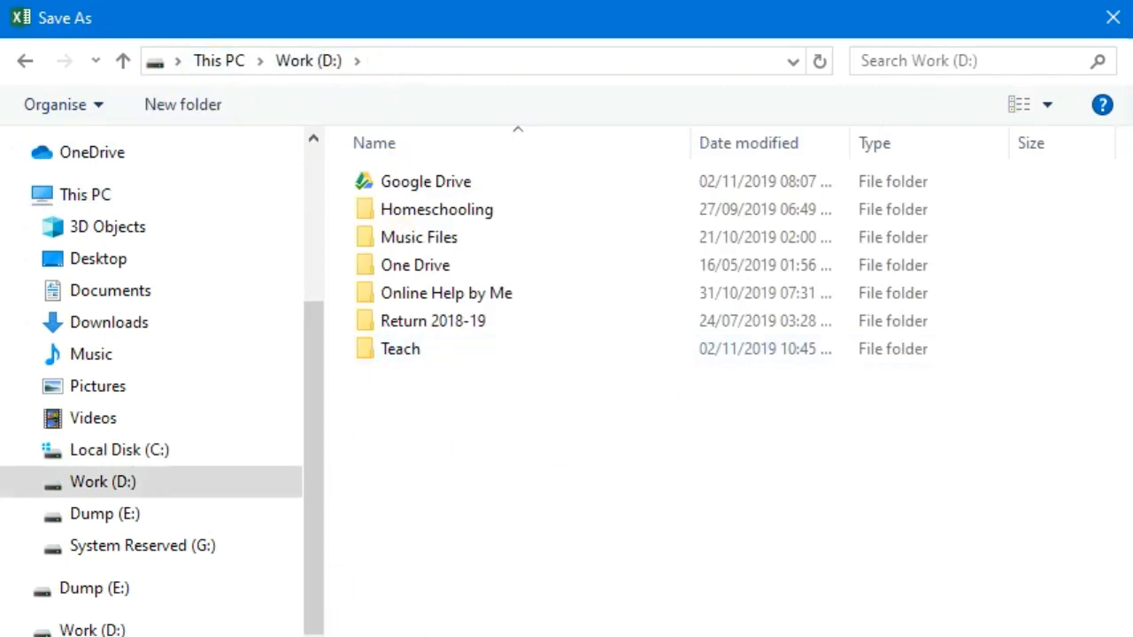
pyautogui.press('Escape')
pyautogui.press('Escape')
pyautogui.hotkey('ctrl', 'w')
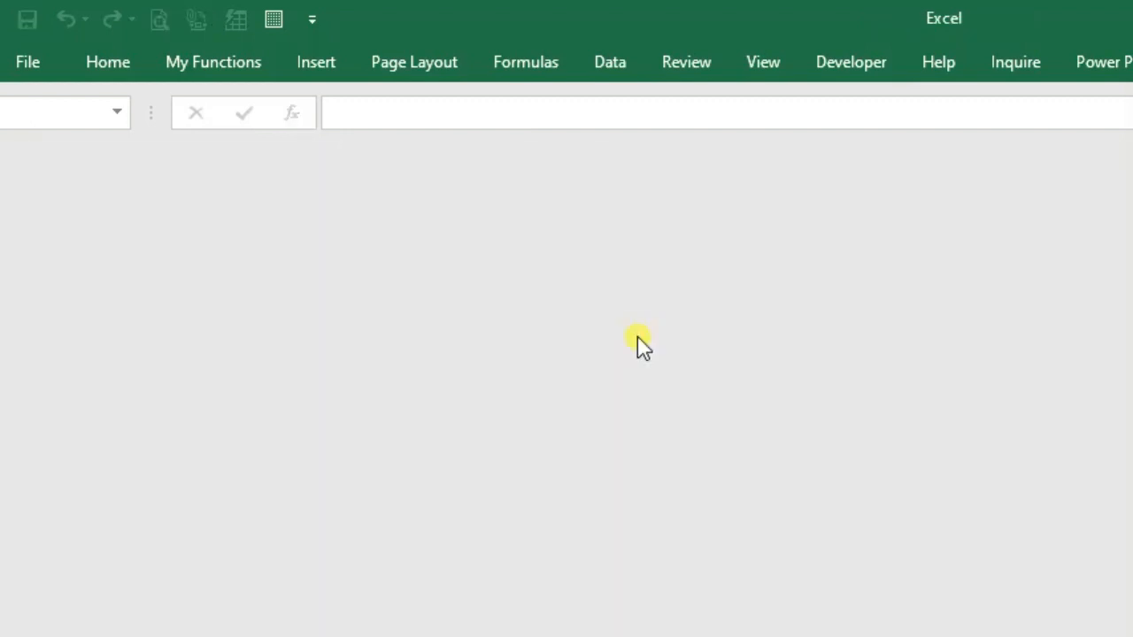
# In File Explorer, open Exhibition.xltx on Work (D:) to start a new Exhibition1 workbook
pyautogui.press('super+e')
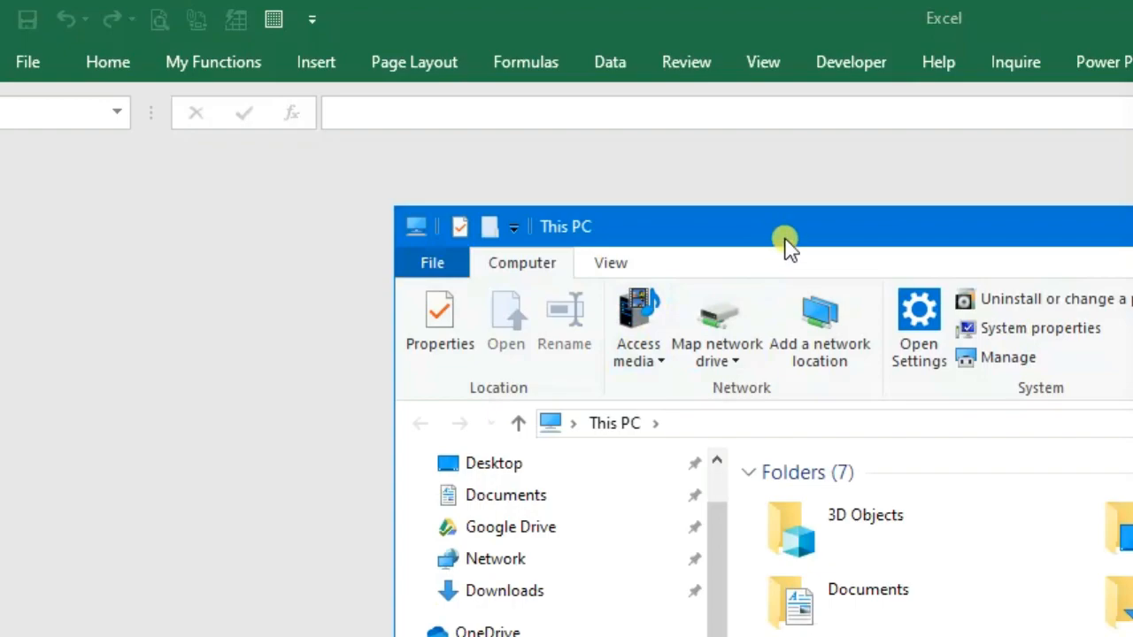
pyautogui.doubleClick(788, 244)
pyautogui.doubleClick(813, 483)
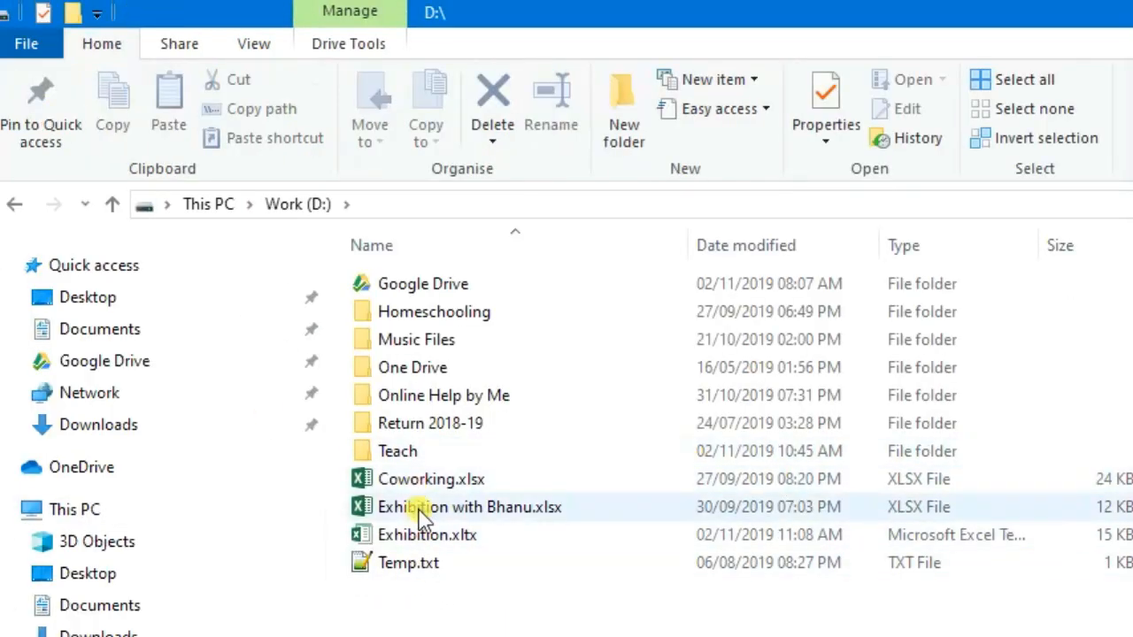
pyautogui.click(513, 534)
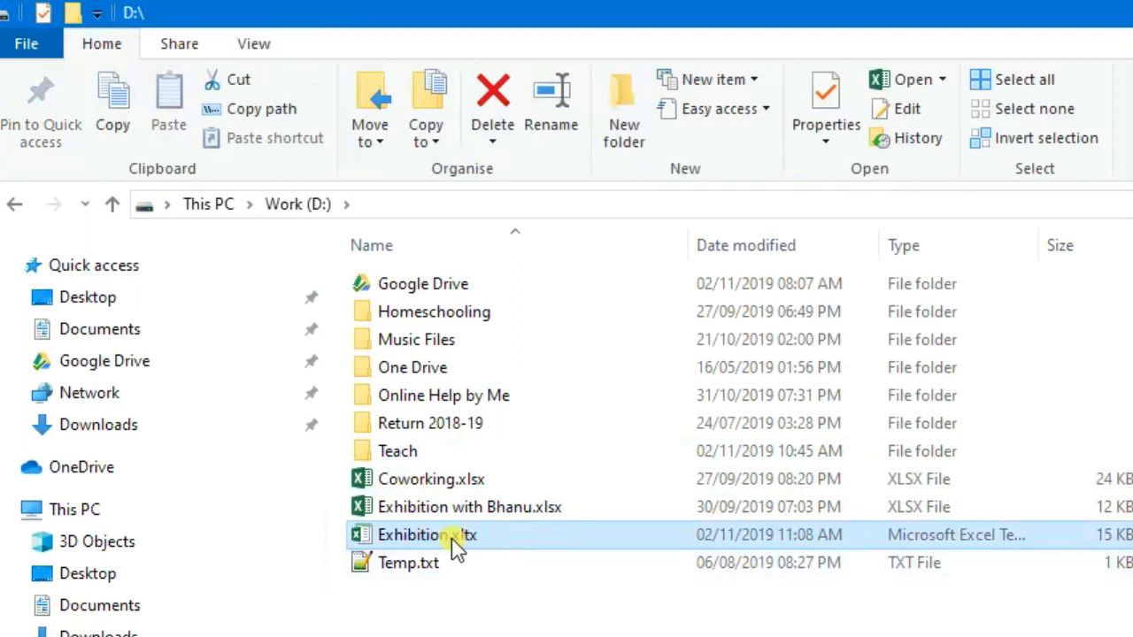
pyautogui.moveTo(456, 544)
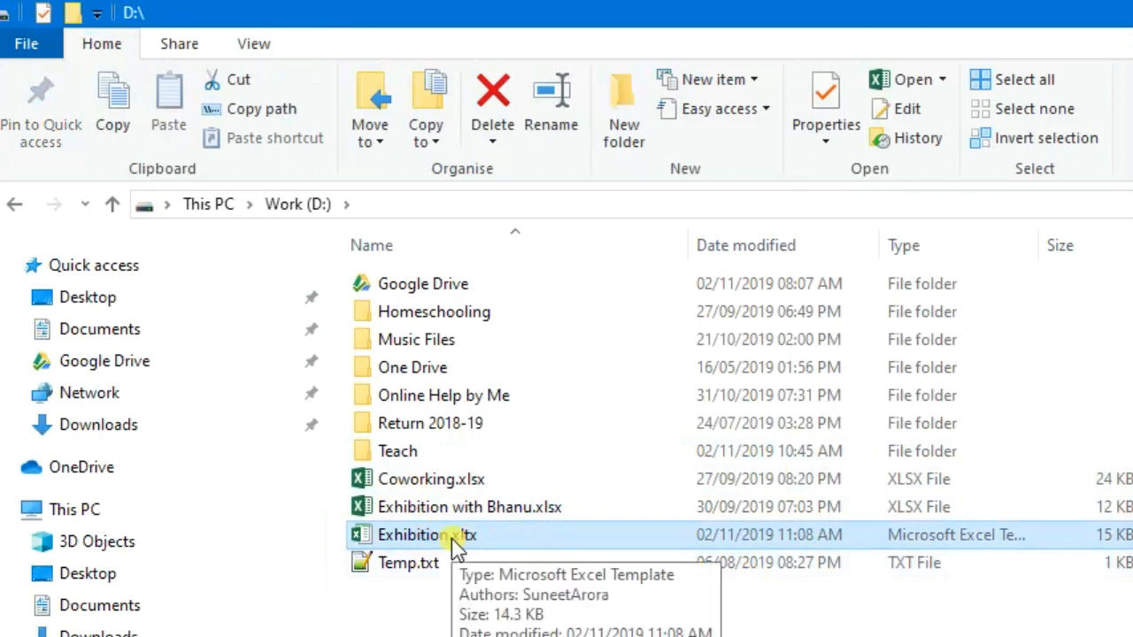
pyautogui.doubleClick(456, 542)
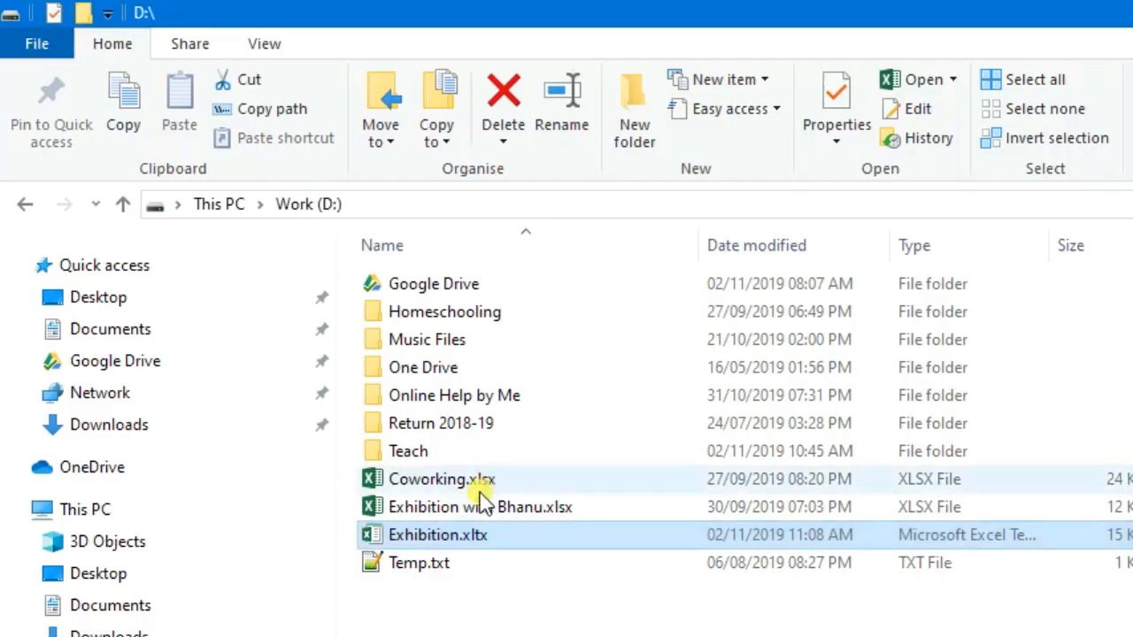
pyautogui.doubleClick(459, 539)
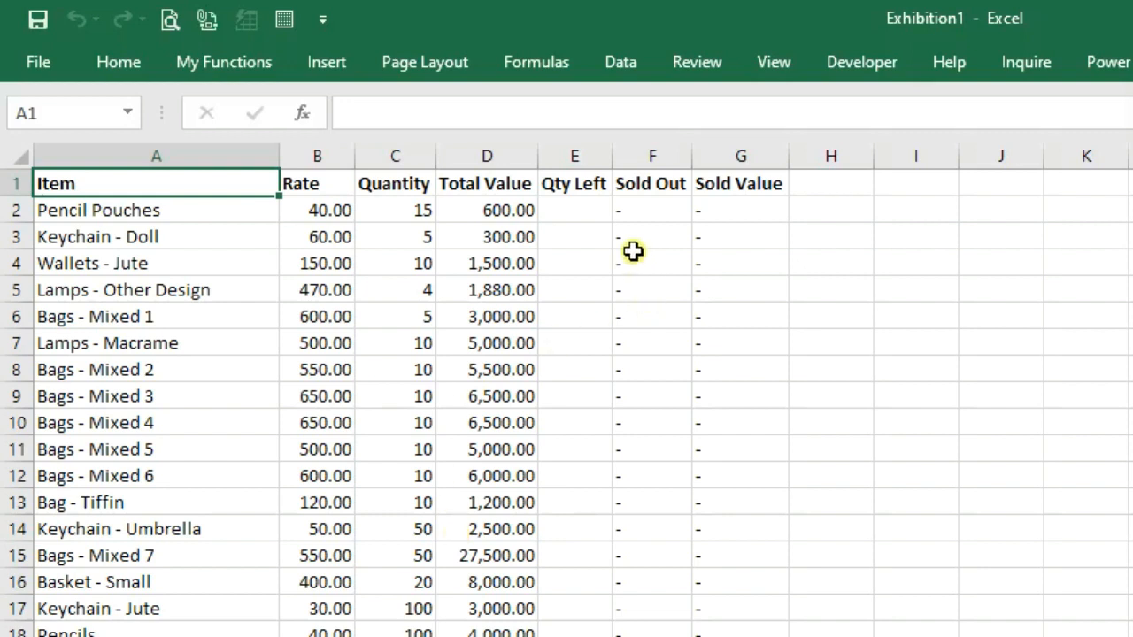
pyautogui.click(576, 217)
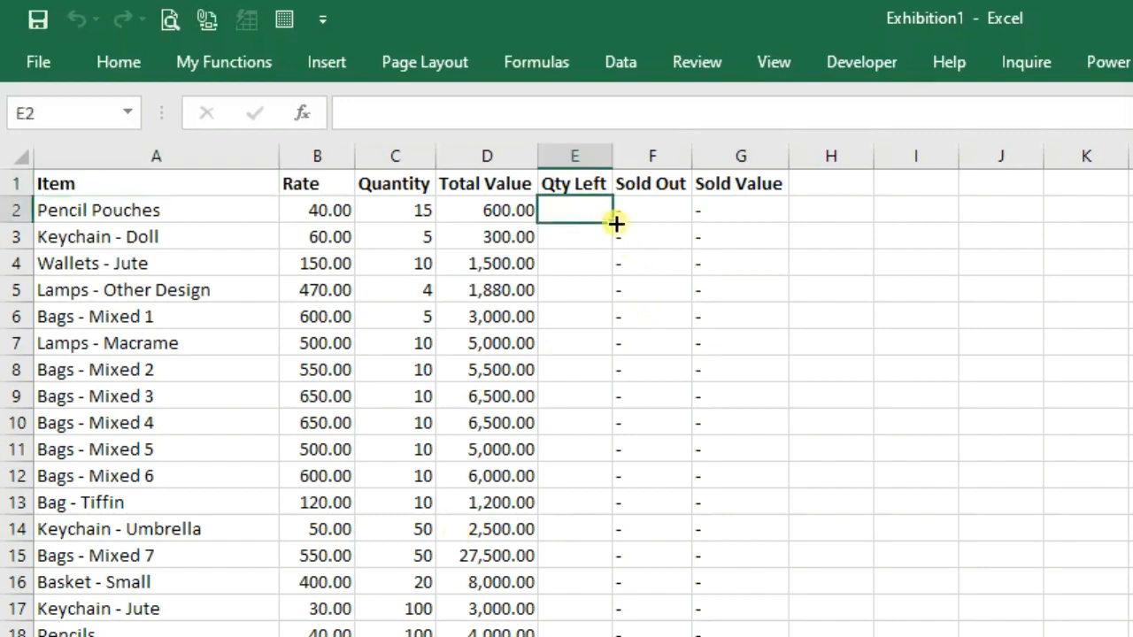